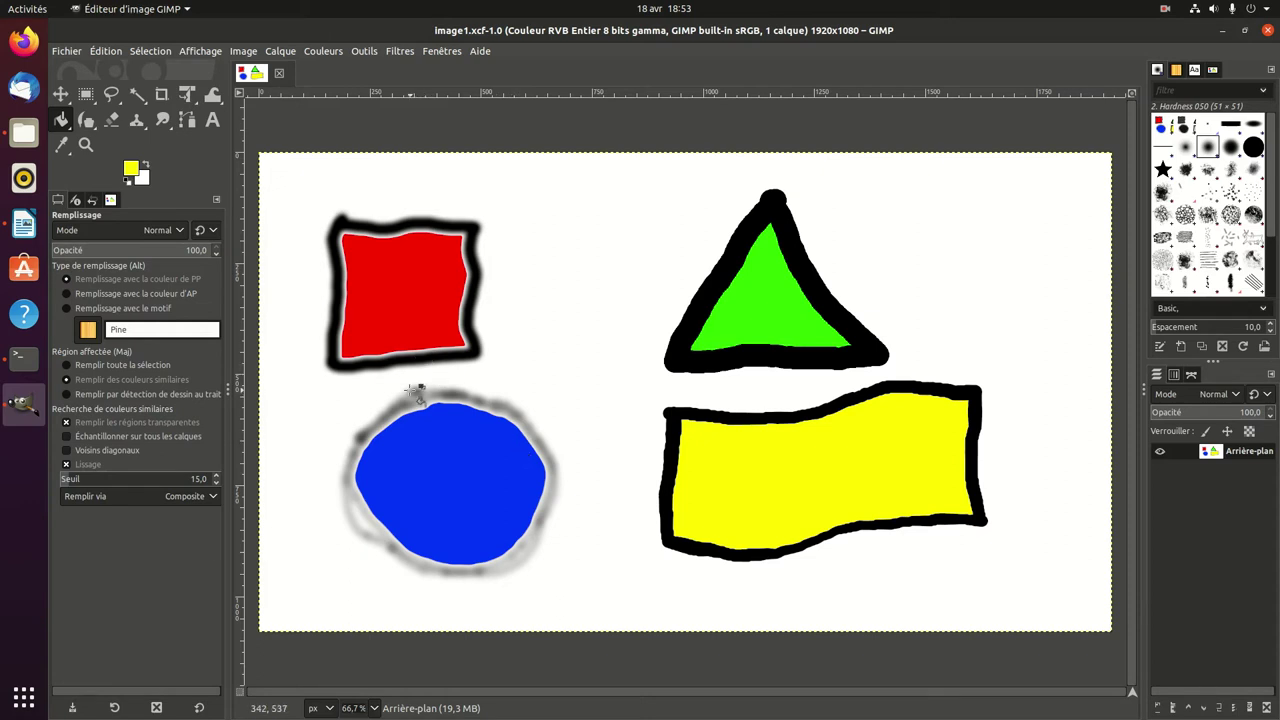
# Step: Select all of the GIMP drawing, copy it, then switch to the blank Writer document
pyautogui.click(146, 52)
pyautogui.click(155, 70)
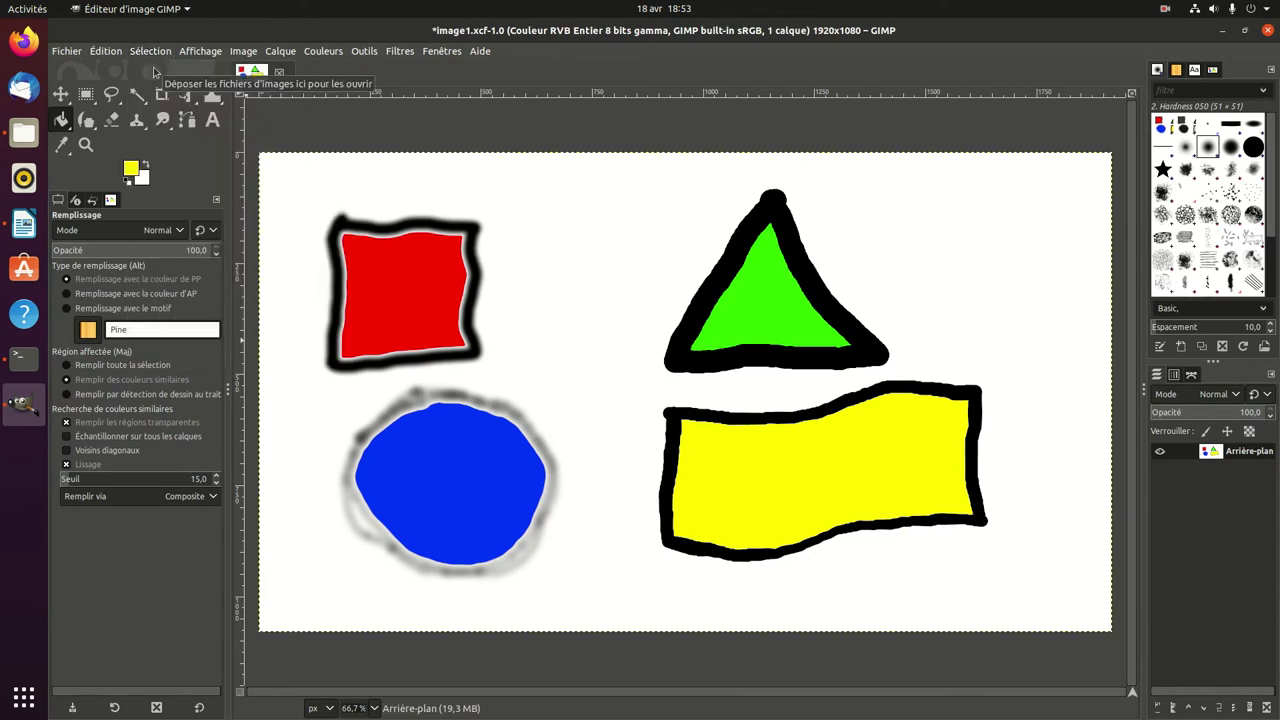
pyautogui.click(106, 51)
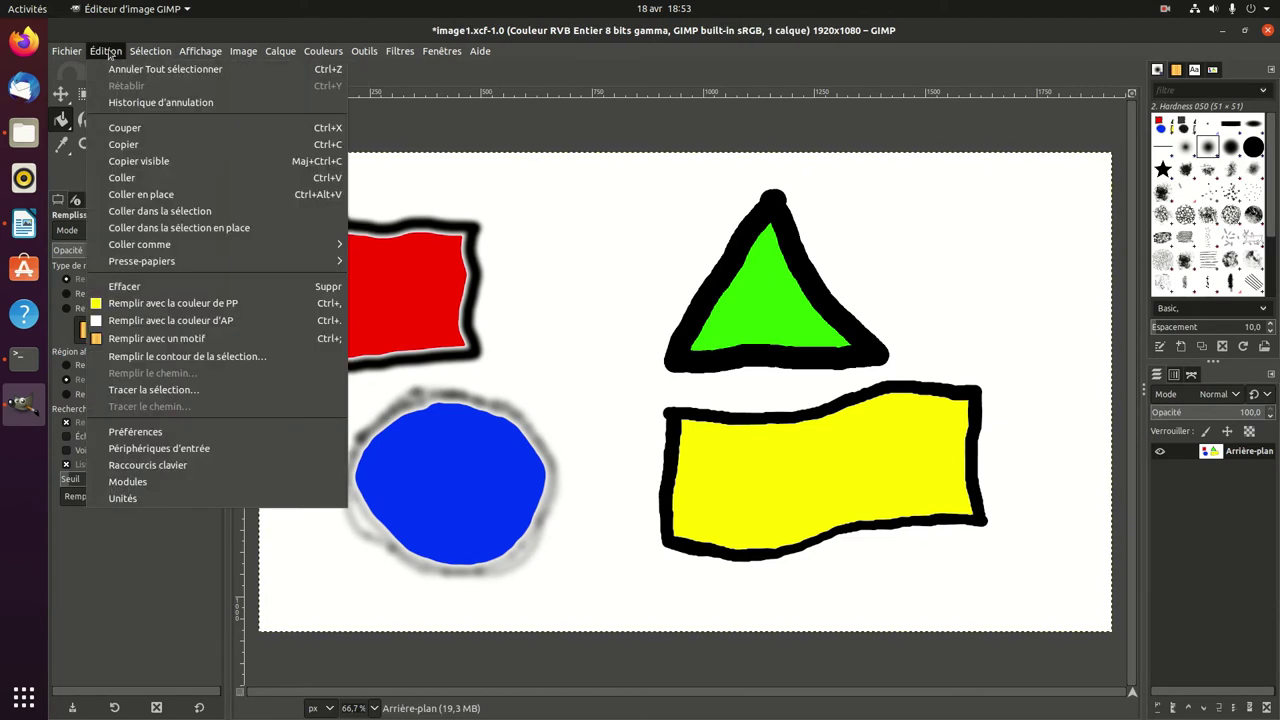
pyautogui.click(151, 146)
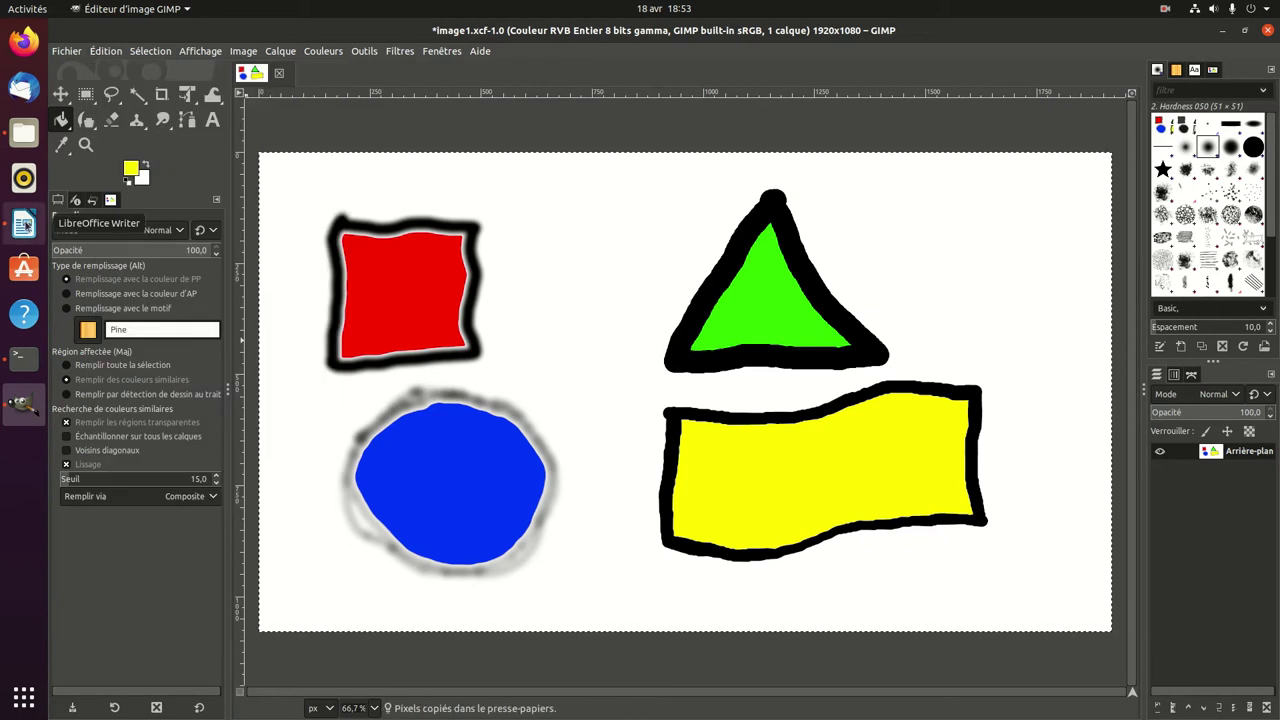
pyautogui.click(24, 226)
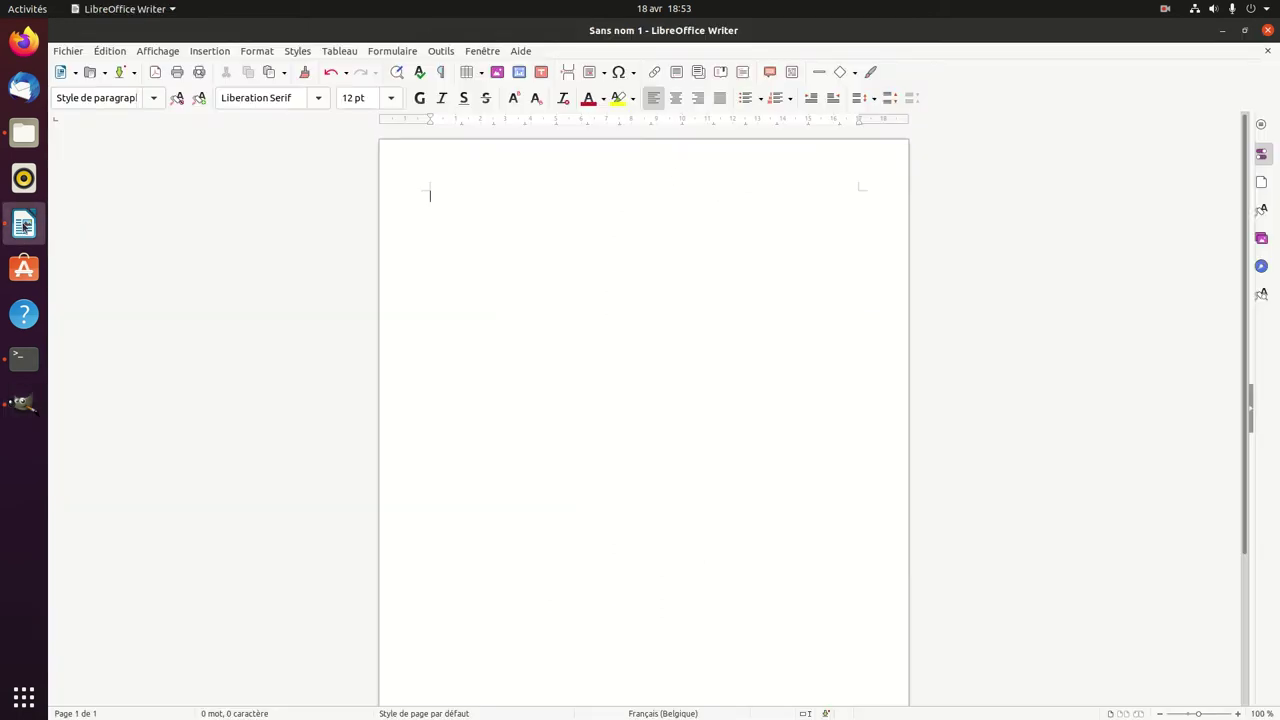
pyautogui.rightClick(467, 208)
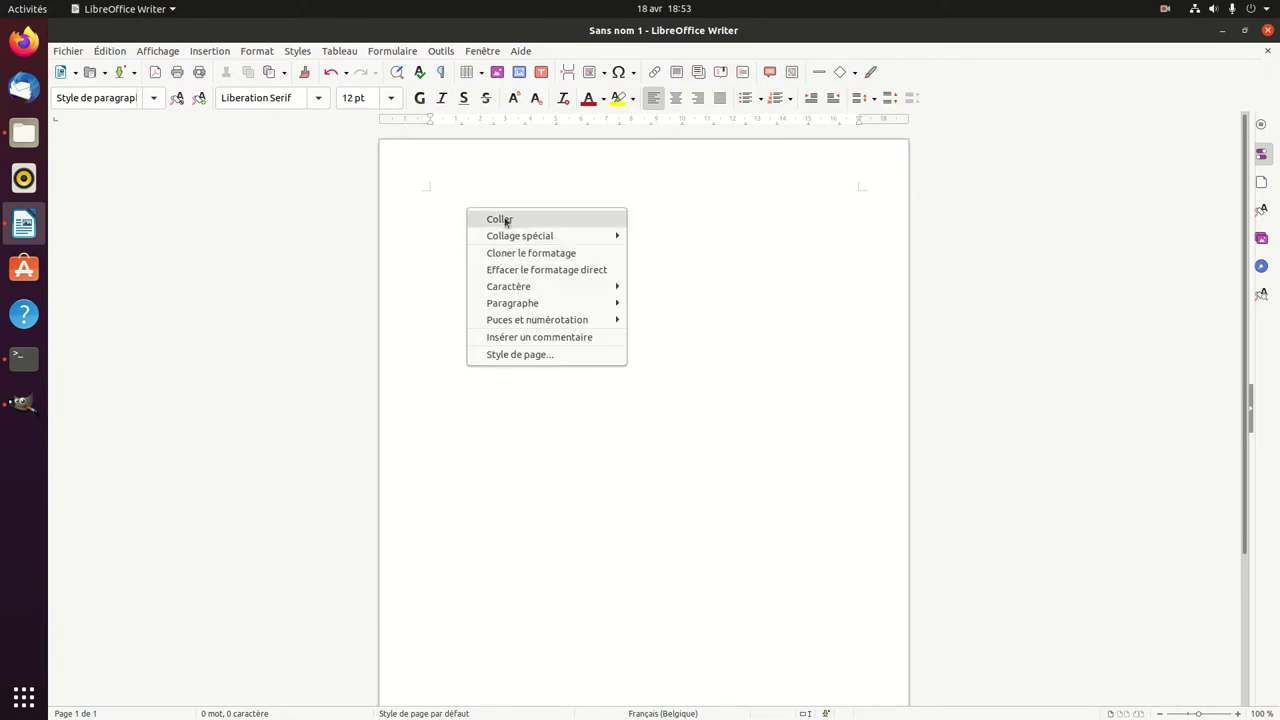
pyautogui.click(499, 219)
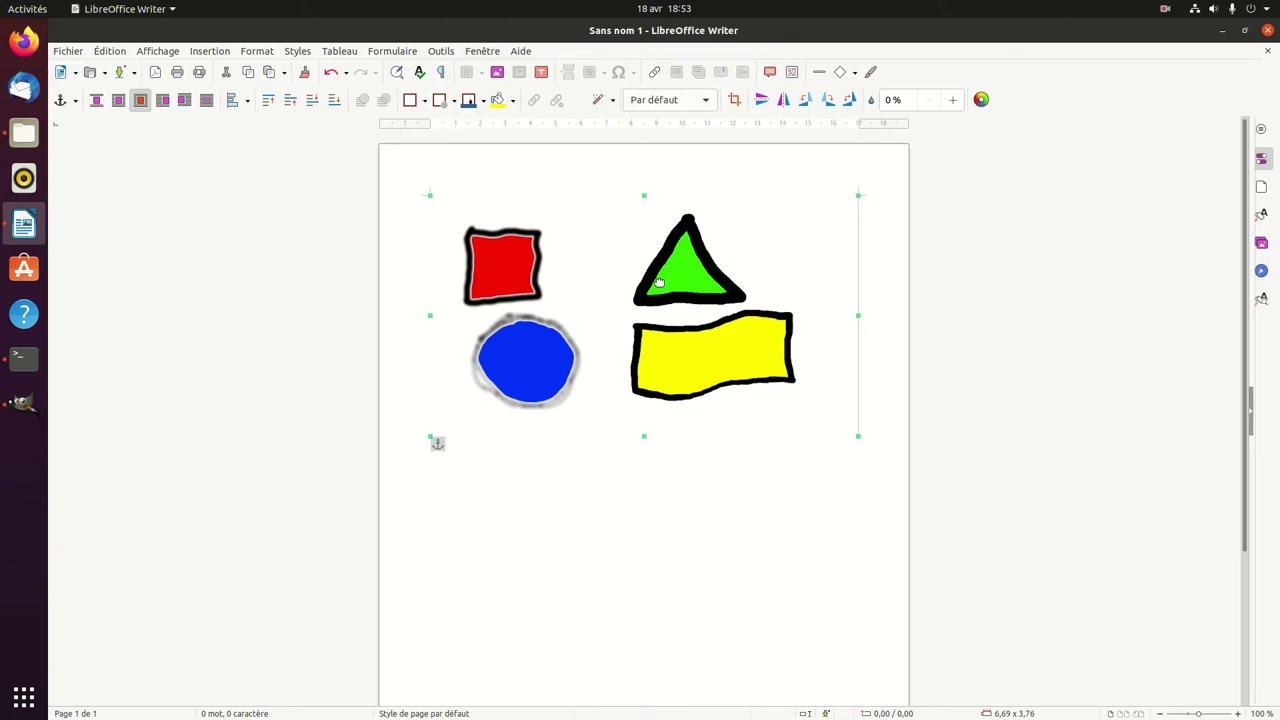
pyautogui.press('Delete')
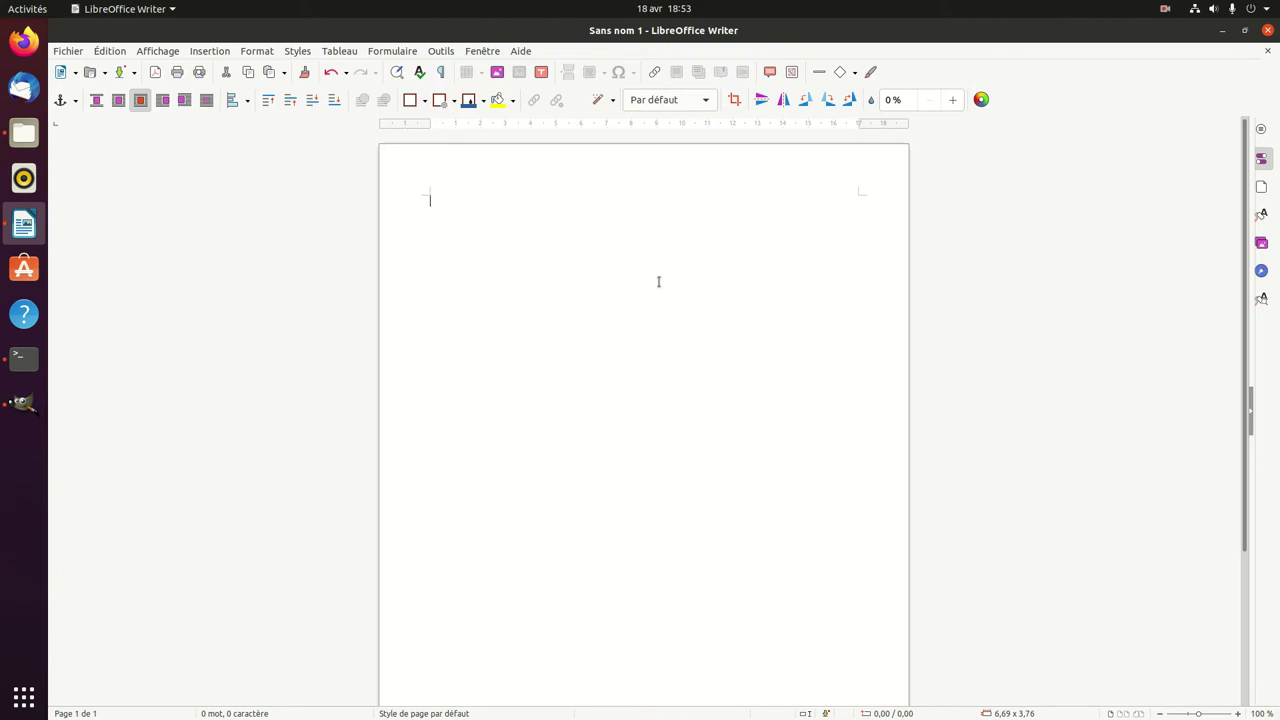
pyautogui.hotkey('alt', 'Tab')
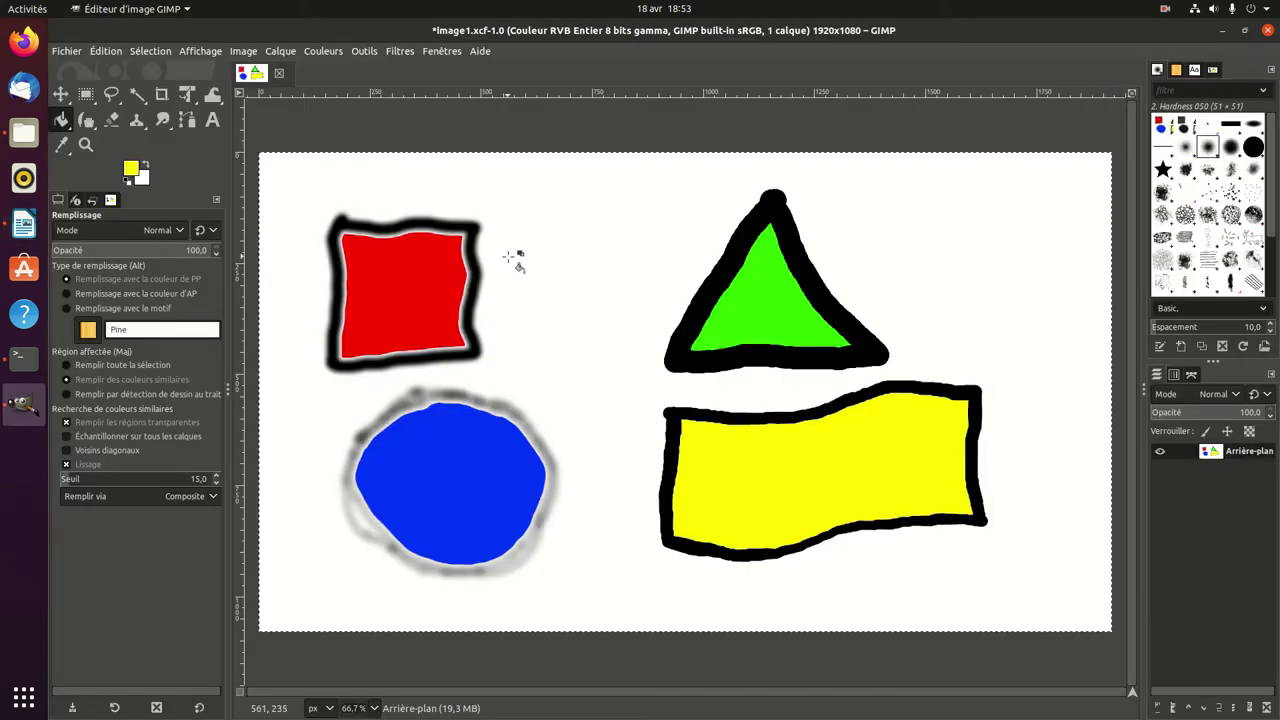
pyautogui.hotkey('alt', 'Tab')
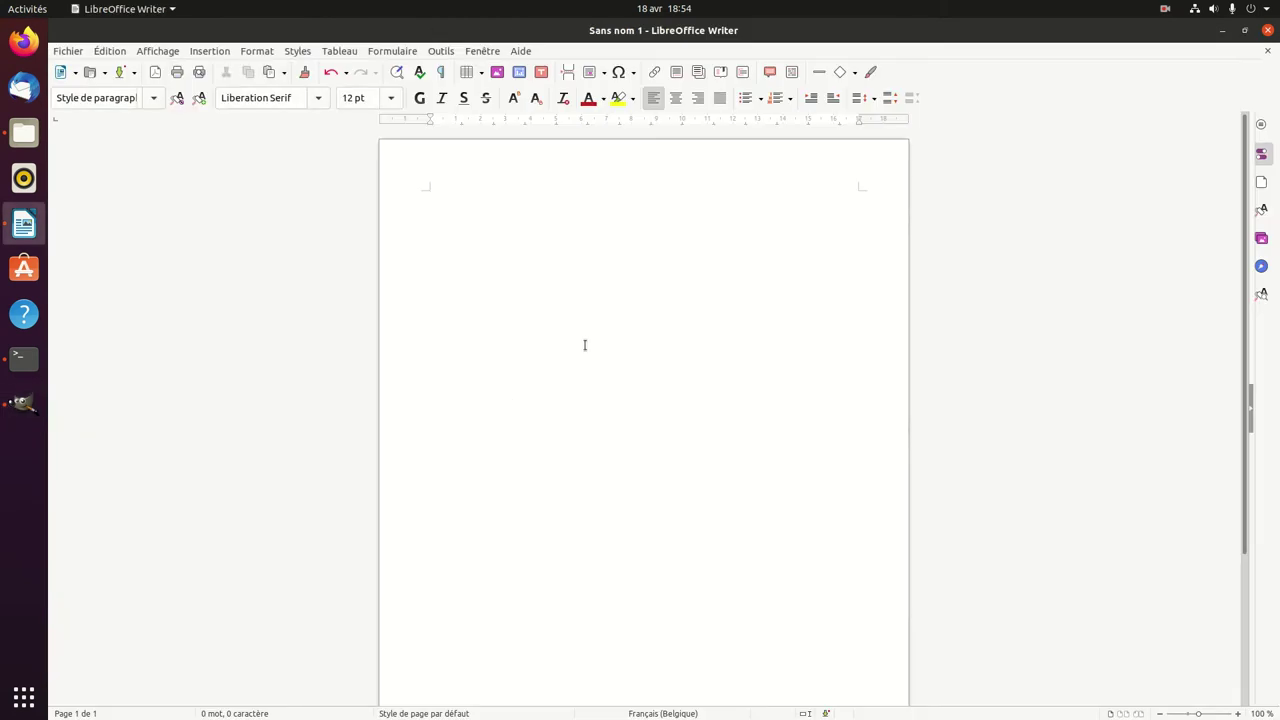
# Step: Open the Insérer une image dialog from Writer's Insertion > Image menu
pyautogui.click(209, 53)
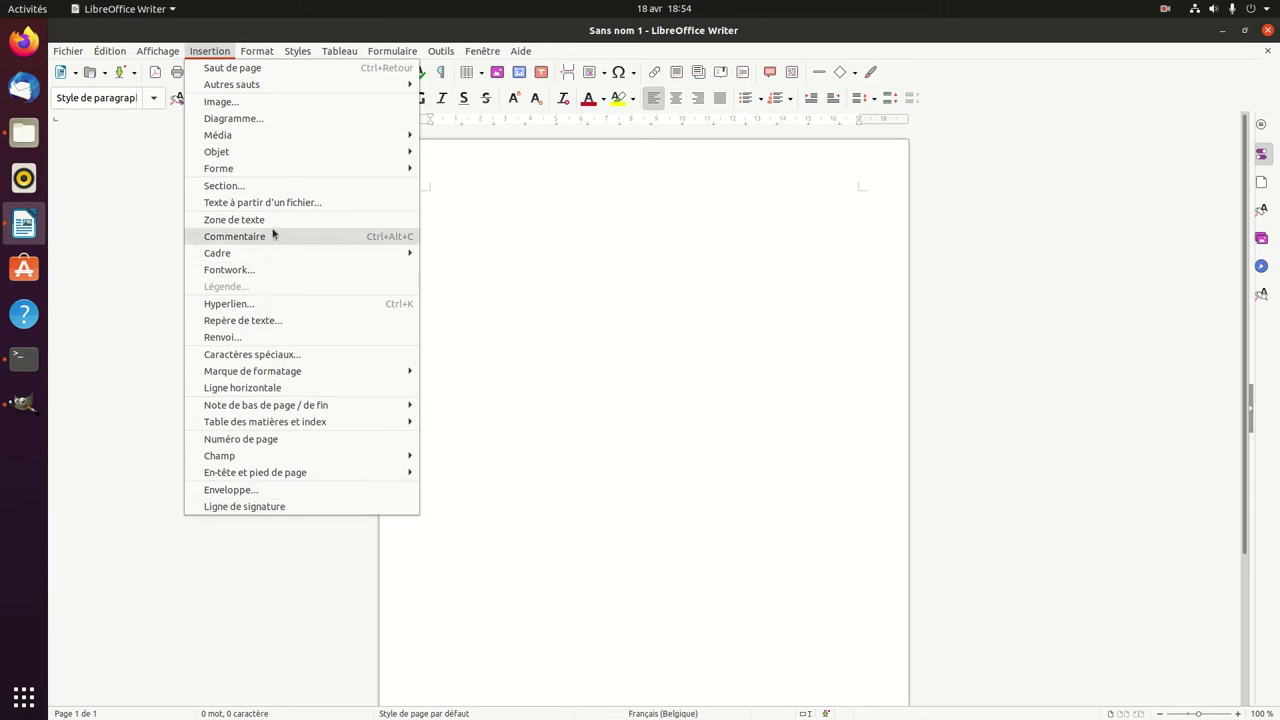
pyautogui.click(233, 102)
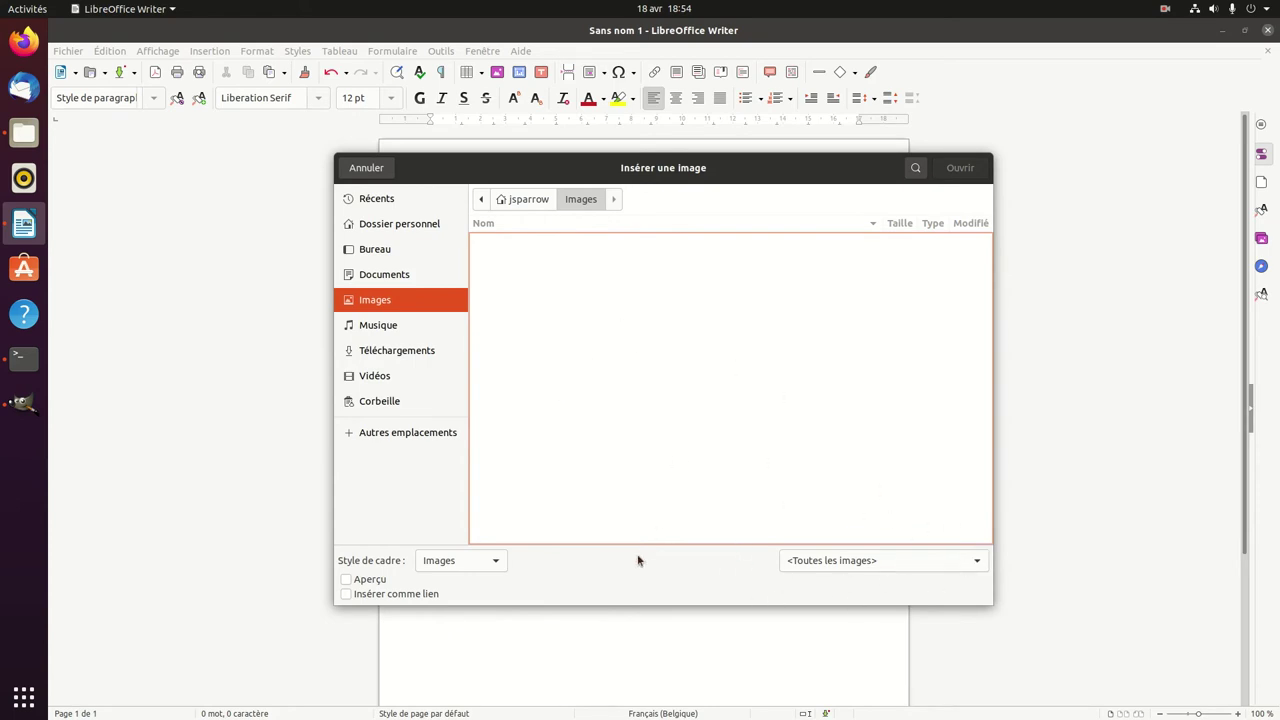
# Step: Show all file types and try inserting image1.xcf, which fails as an unknown format
pyautogui.click(840, 565)
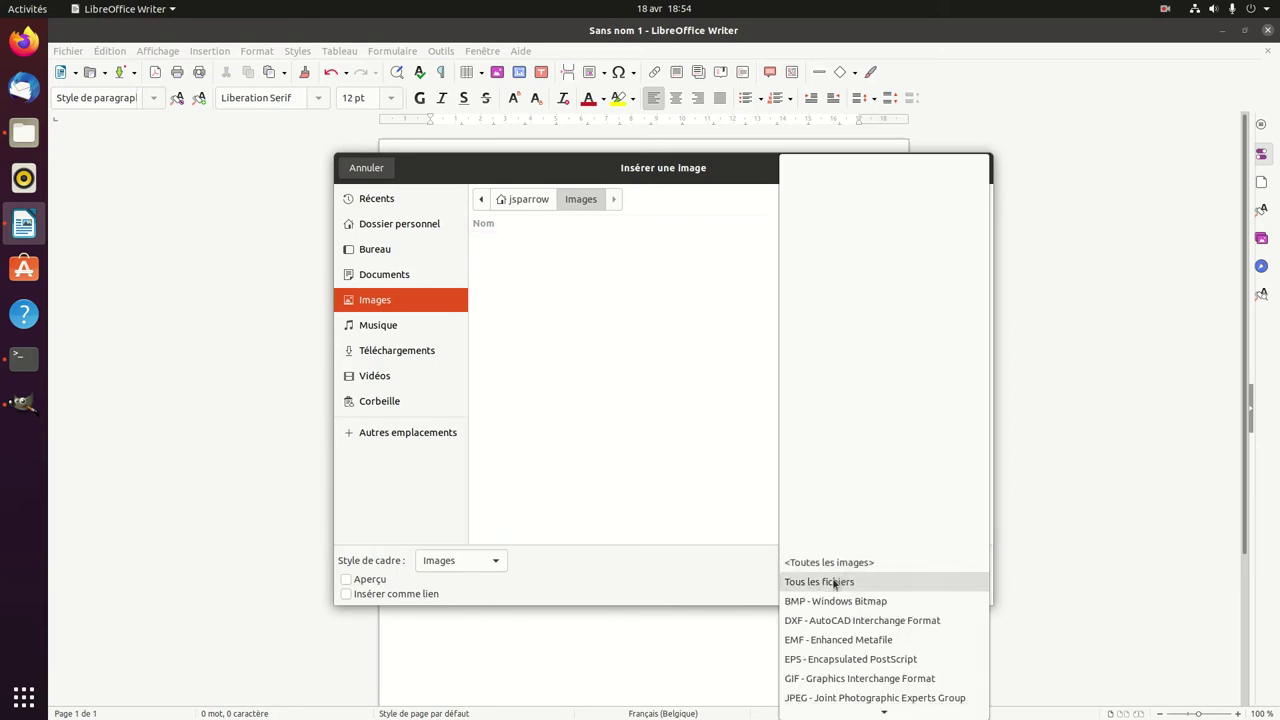
pyautogui.click(835, 582)
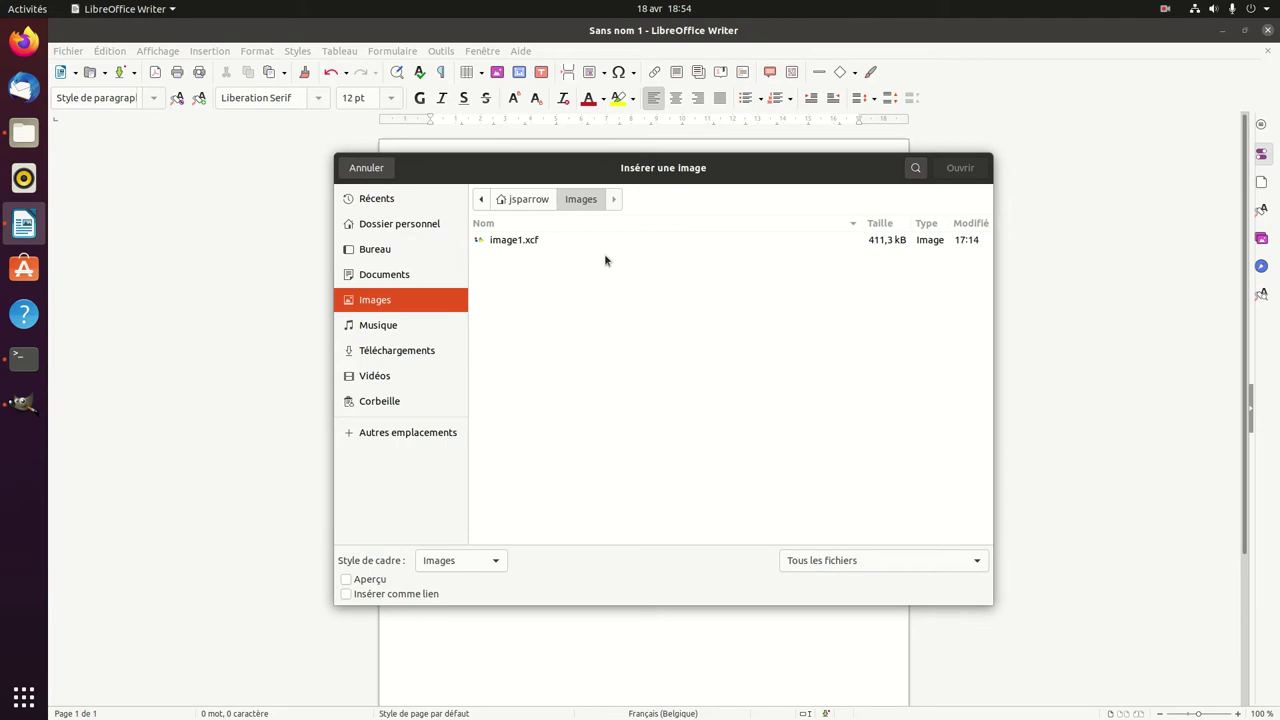
pyautogui.click(914, 563)
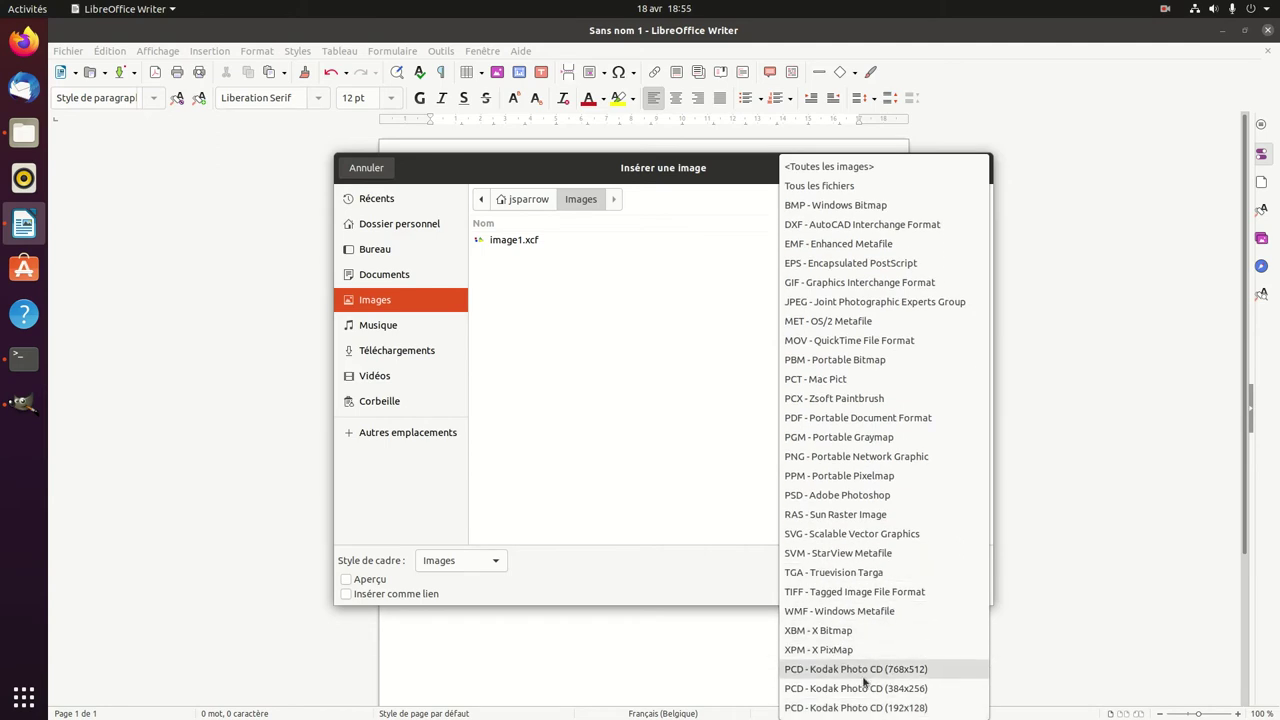
pyautogui.click(603, 414)
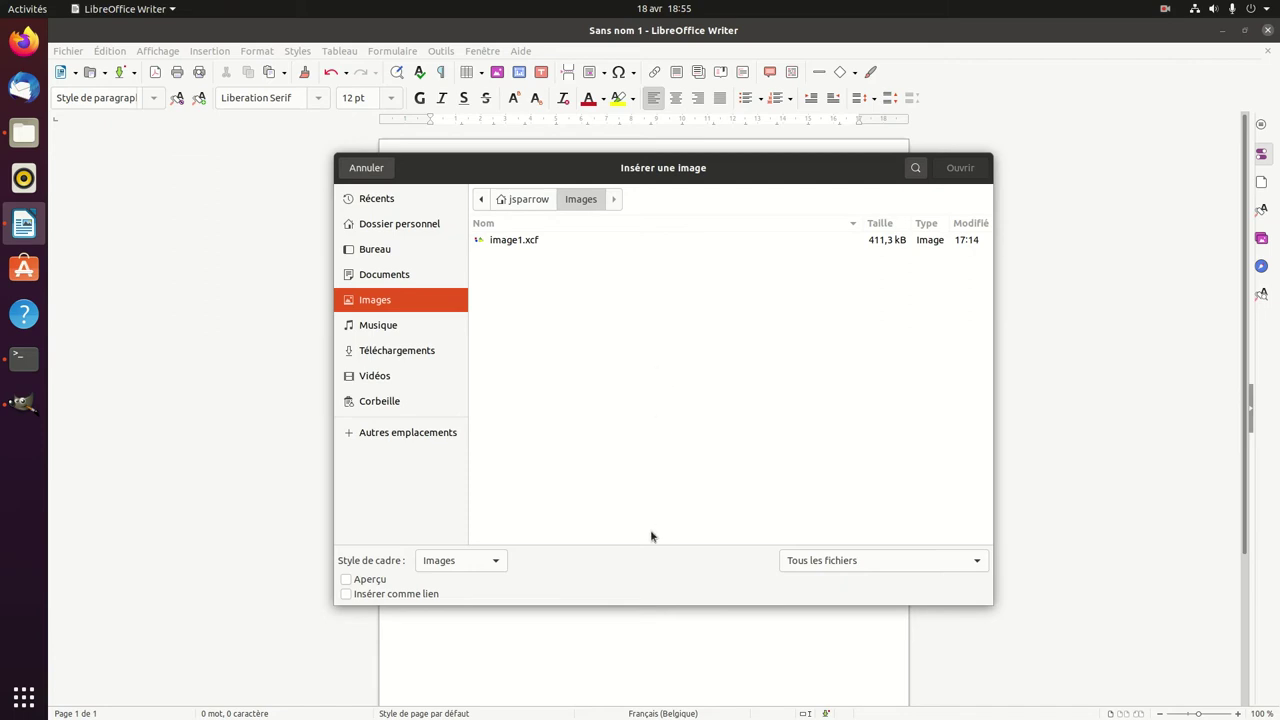
pyautogui.click(505, 246)
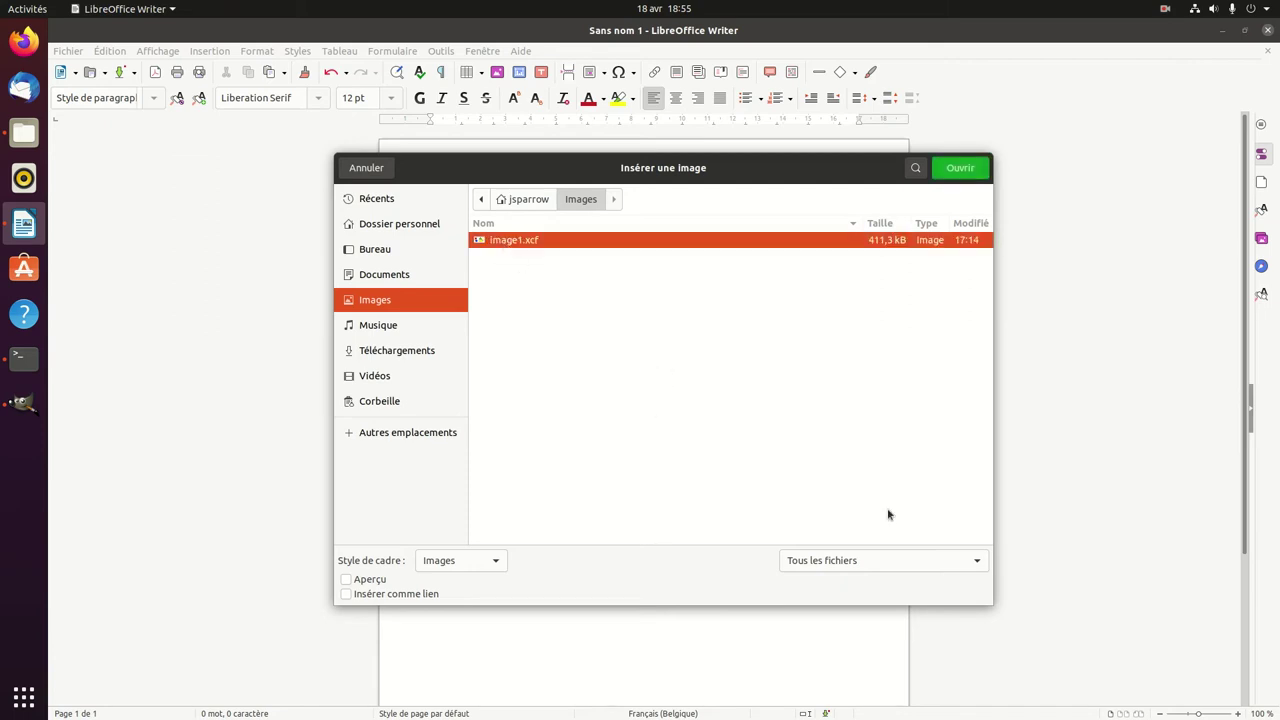
pyautogui.click(969, 168)
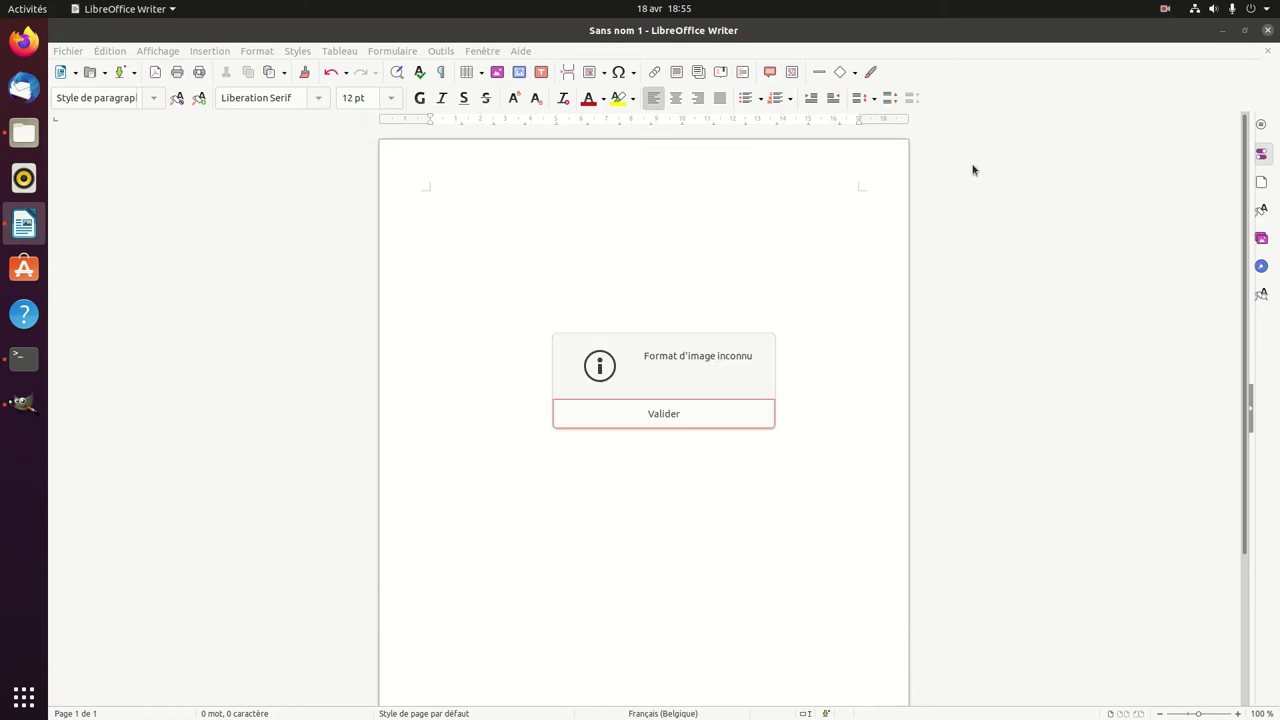
# Step: Dismiss the 'Format d'image inconnu' message and switch back to GIMP
pyautogui.click(701, 421)
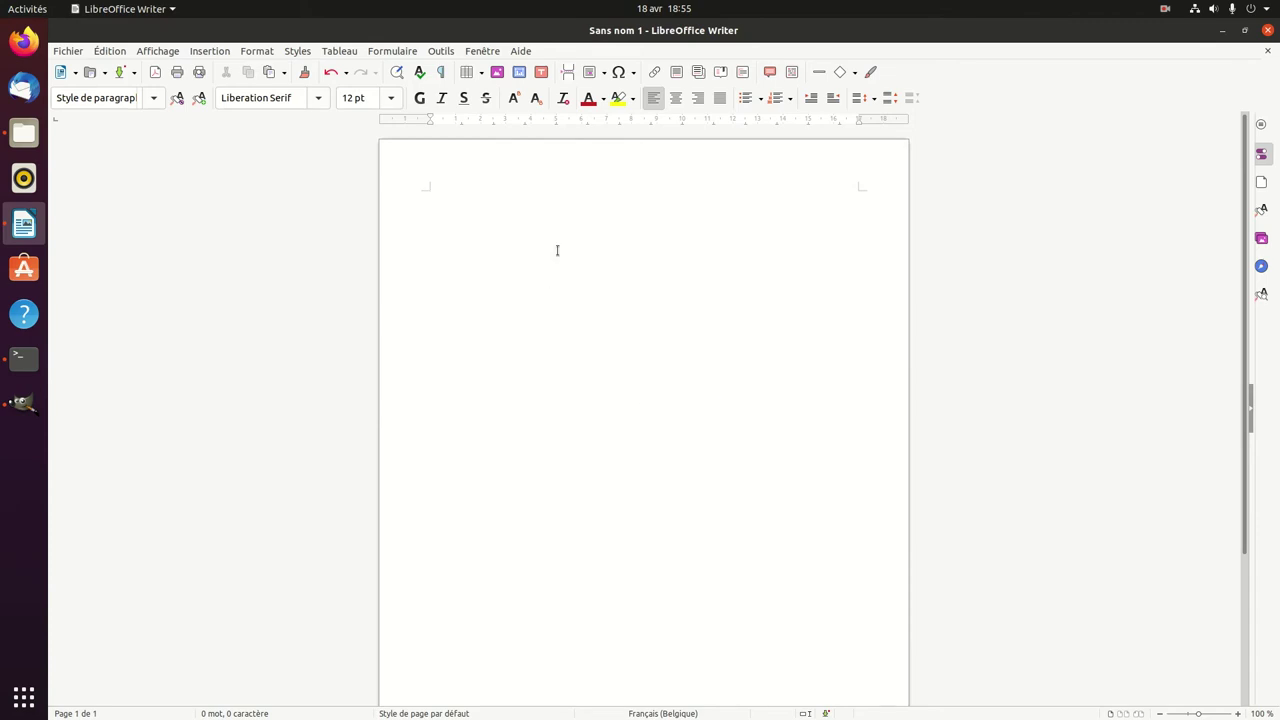
pyautogui.click(20, 412)
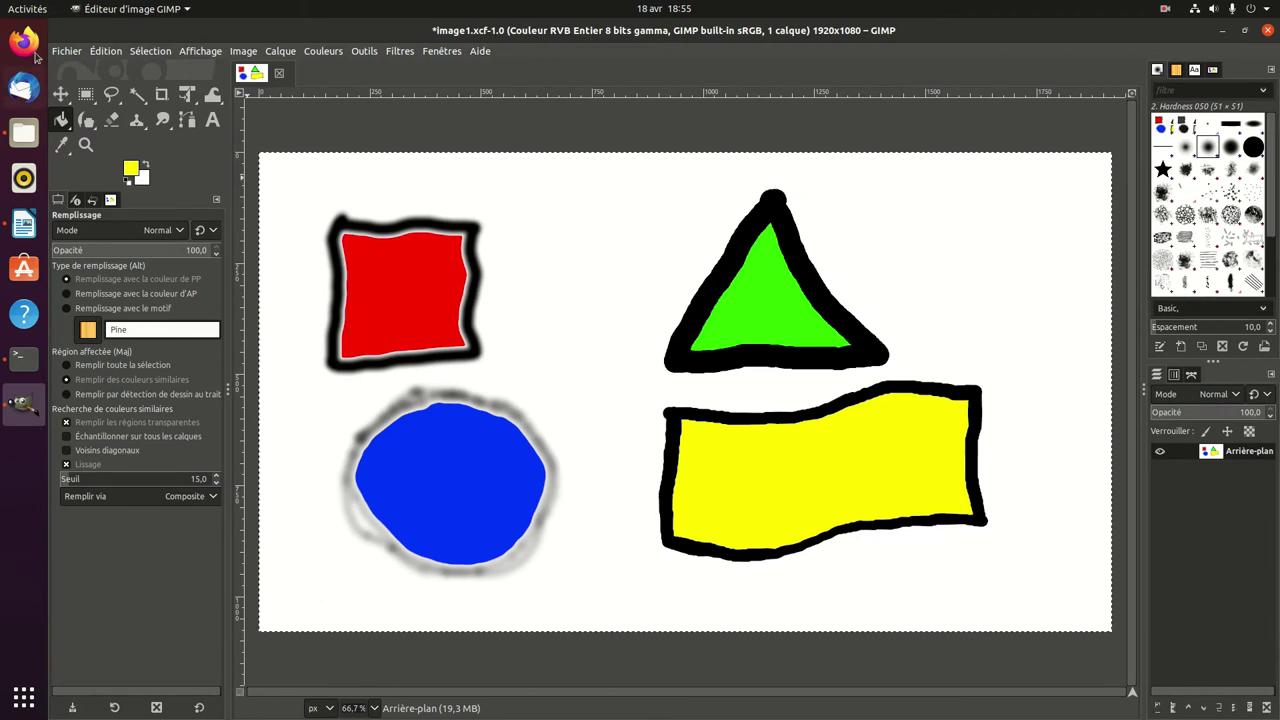
# Step: Open GIMP's Exporter l'image dialog, proposing image1.png in Images, and edit the name
pyautogui.click(77, 57)
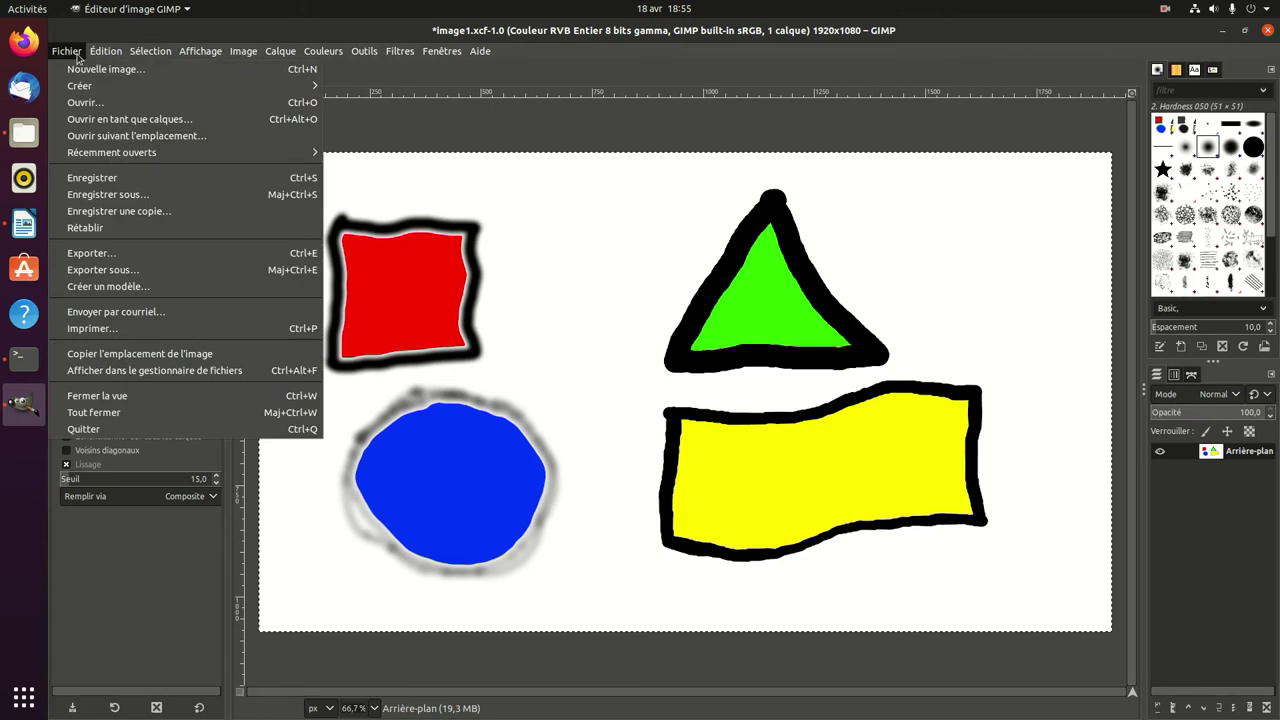
pyautogui.click(188, 259)
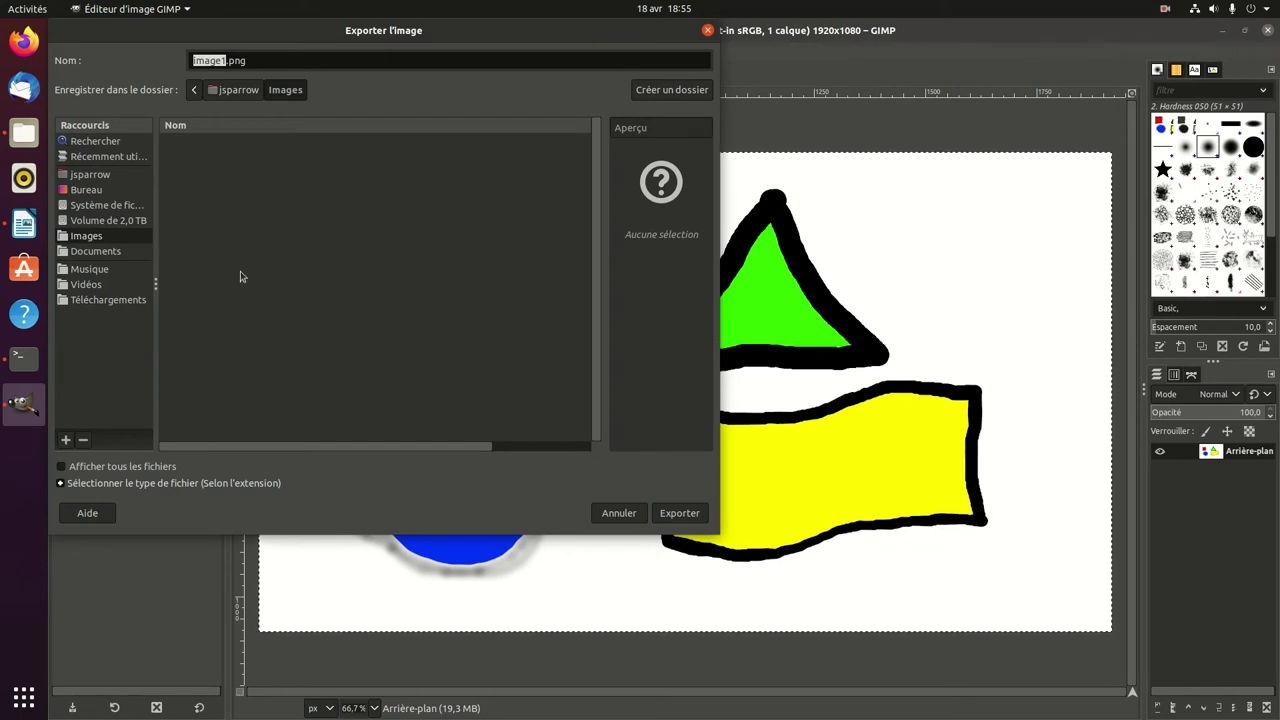
pyautogui.click(268, 61)
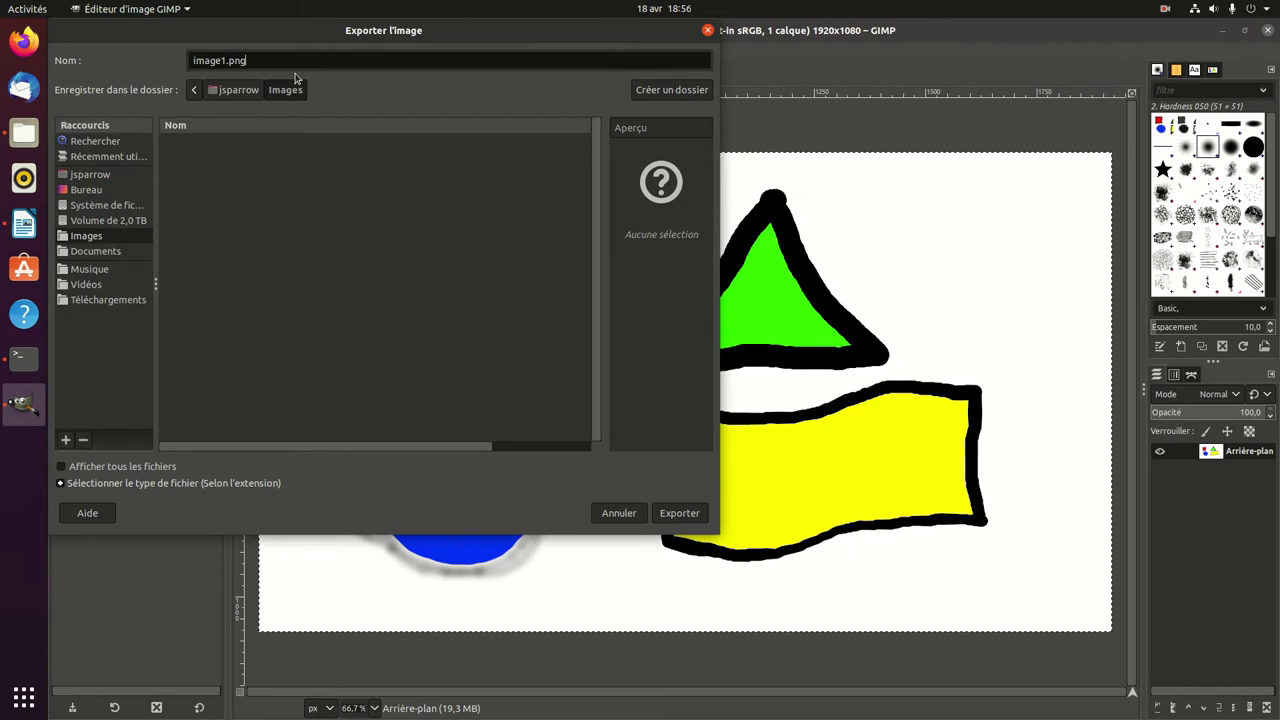
# Step: Change the export name's extension from .png to .jpg, making it image1.jpg
pyautogui.press('BackSpace')
pyautogui.press('BackSpace')
pyautogui.write('jp')
# Step: Export image1.jpg after adjusting the JPEG quality slider to 89
pyautogui.click(680, 513)
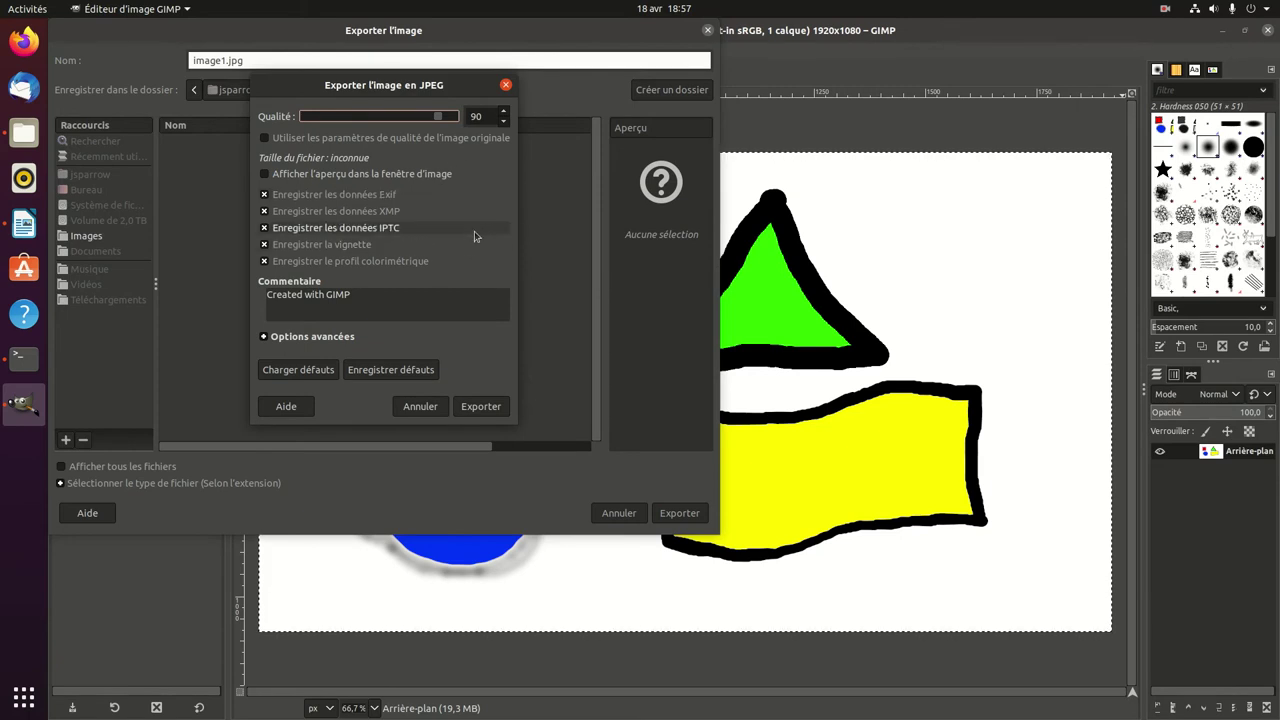
pyautogui.moveTo(440, 117); pyautogui.dragTo(470, 117)
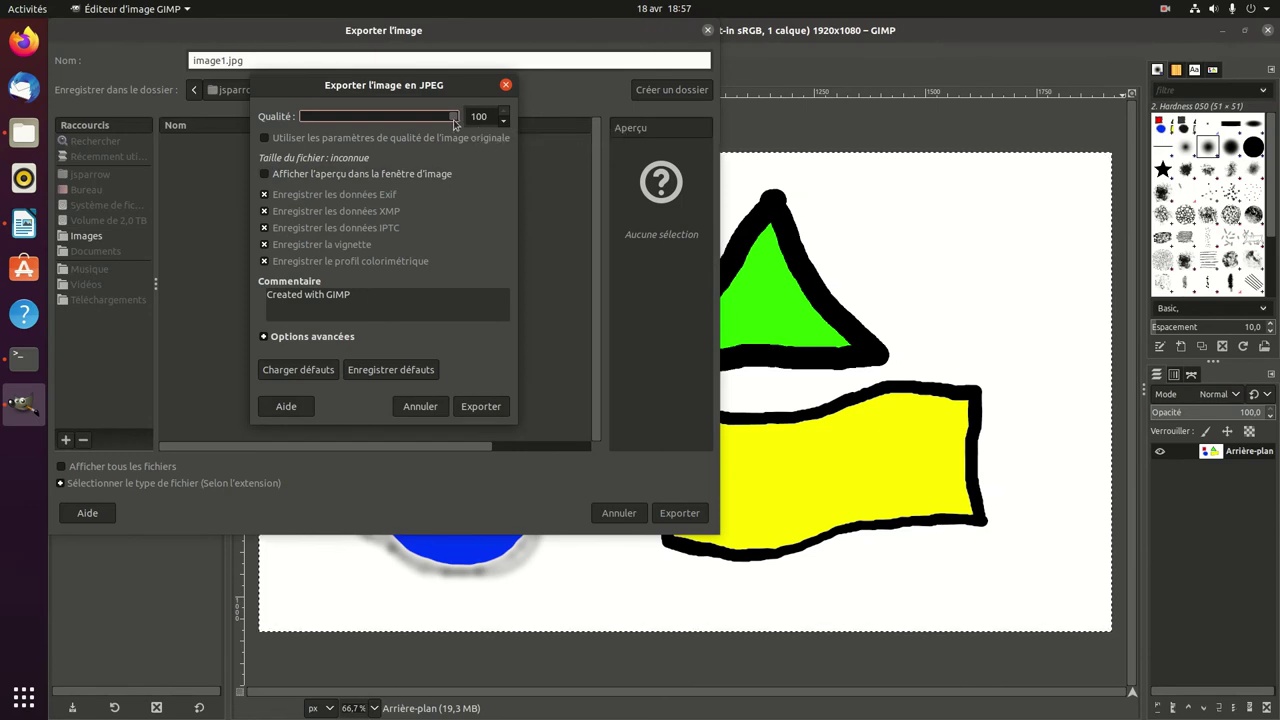
pyautogui.moveTo(455, 121); pyautogui.dragTo(380, 116)
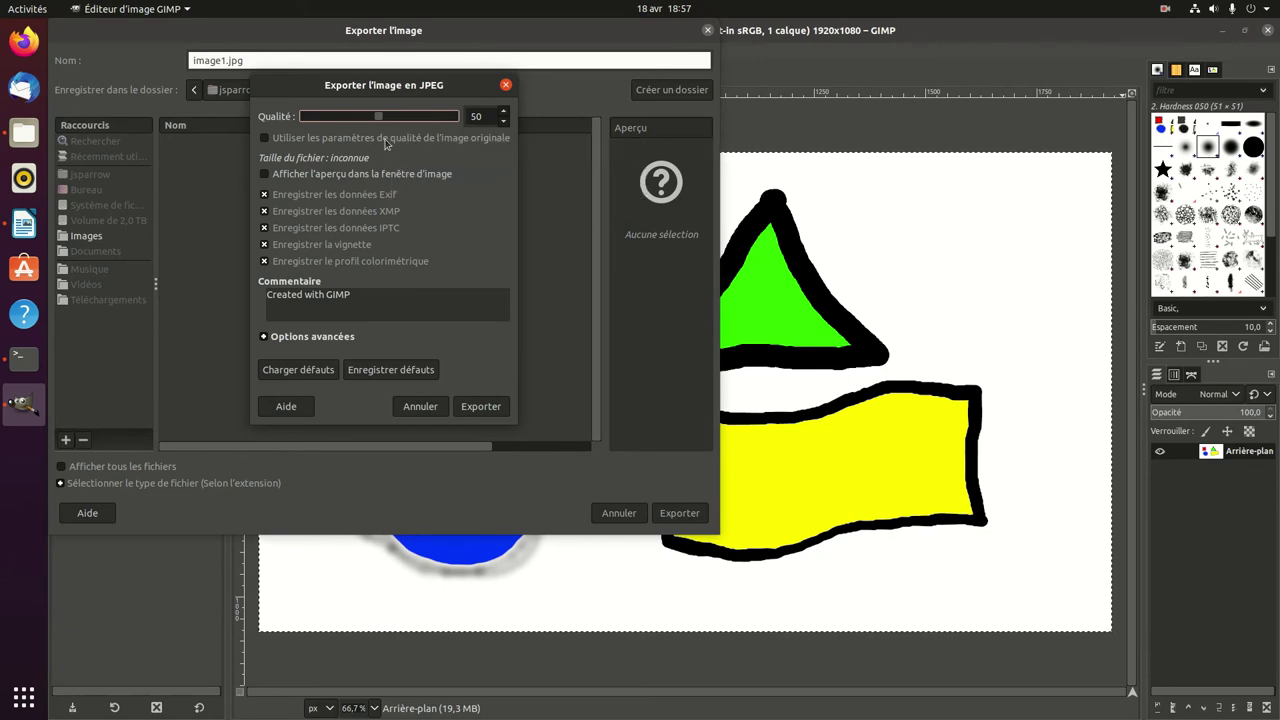
pyautogui.moveTo(380, 121); pyautogui.dragTo(412, 126)
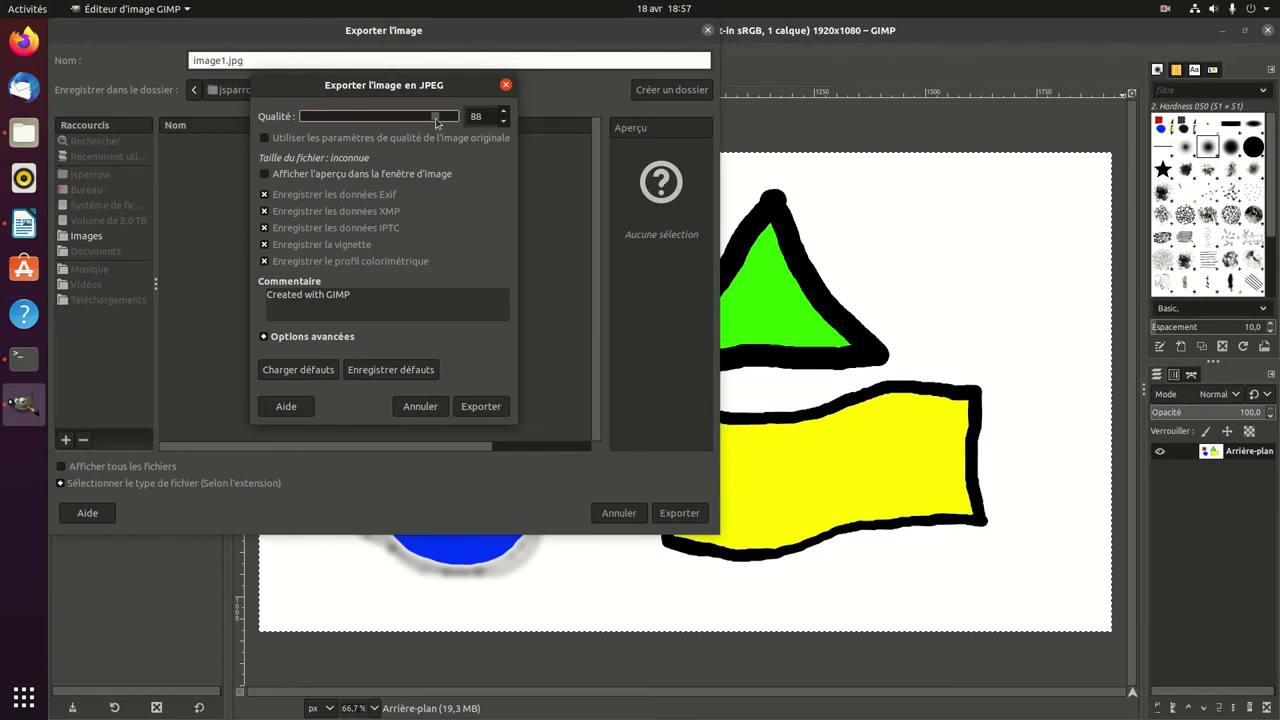
pyautogui.moveTo(436, 122); pyautogui.dragTo(438, 124)
pyautogui.click(478, 408)
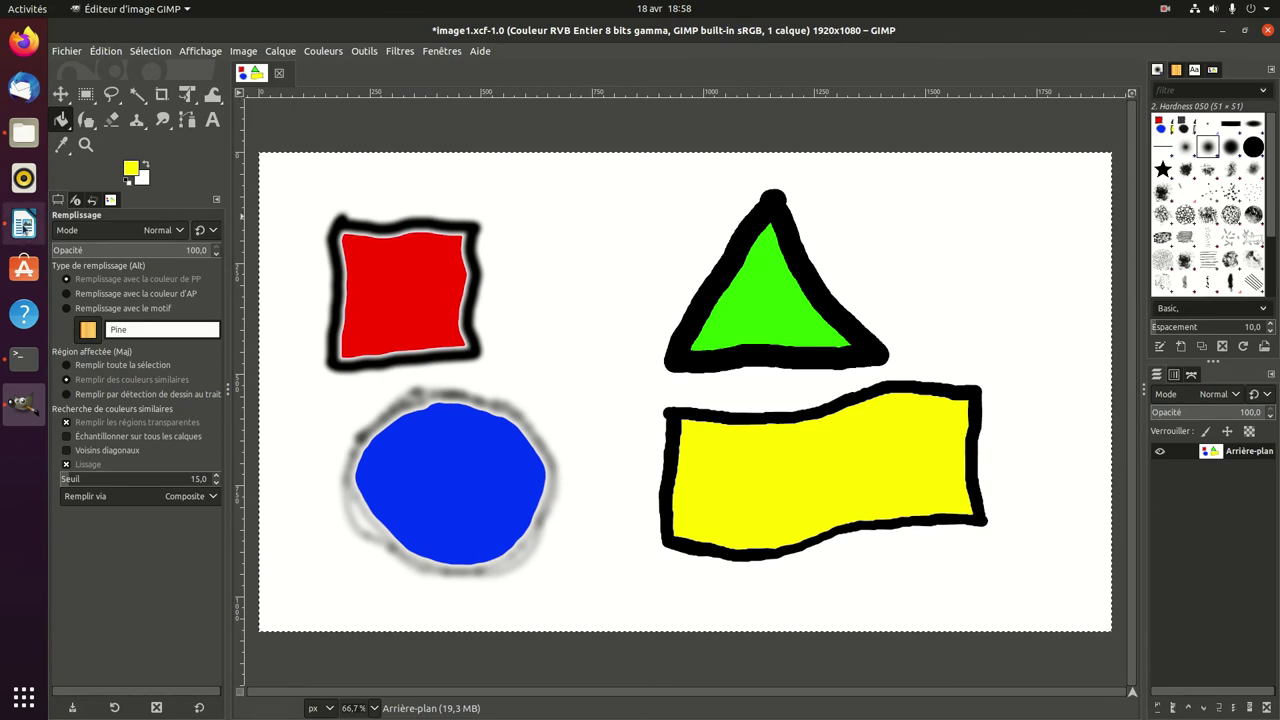
# Step: Insert image1.jpg at the top of the blank Writer page and deselect it
pyautogui.click(23, 226)
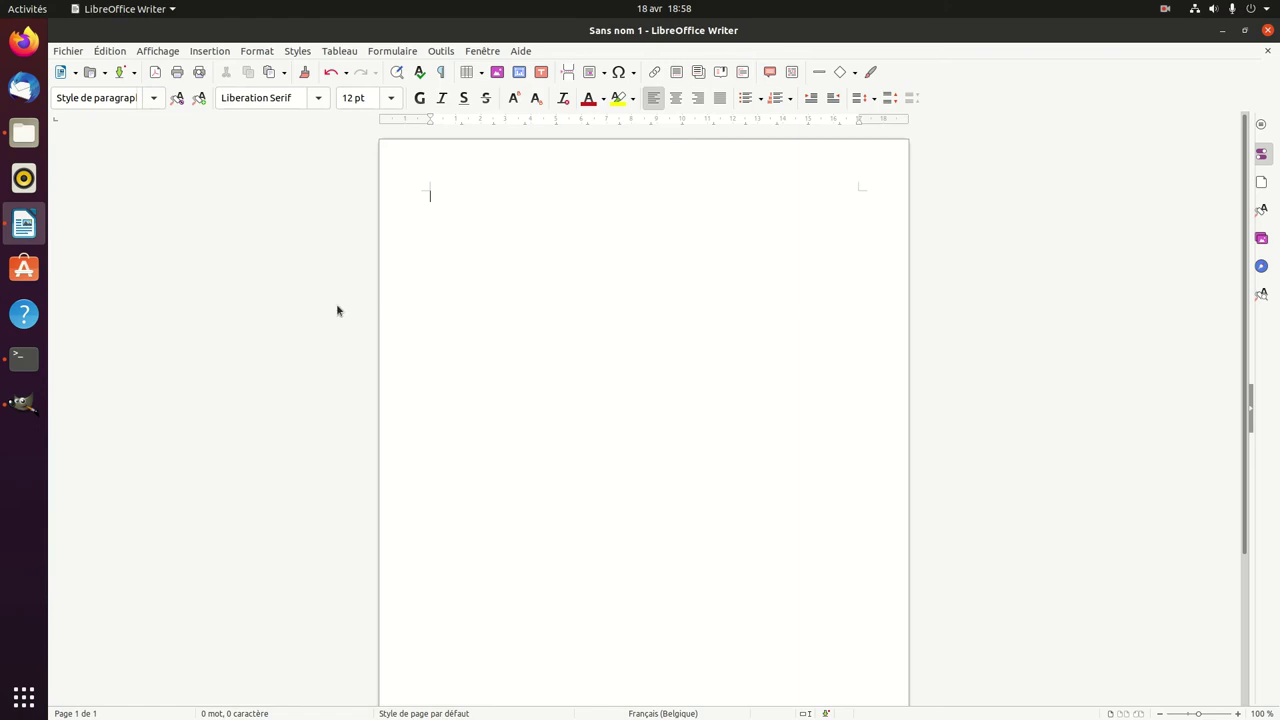
pyautogui.click(202, 52)
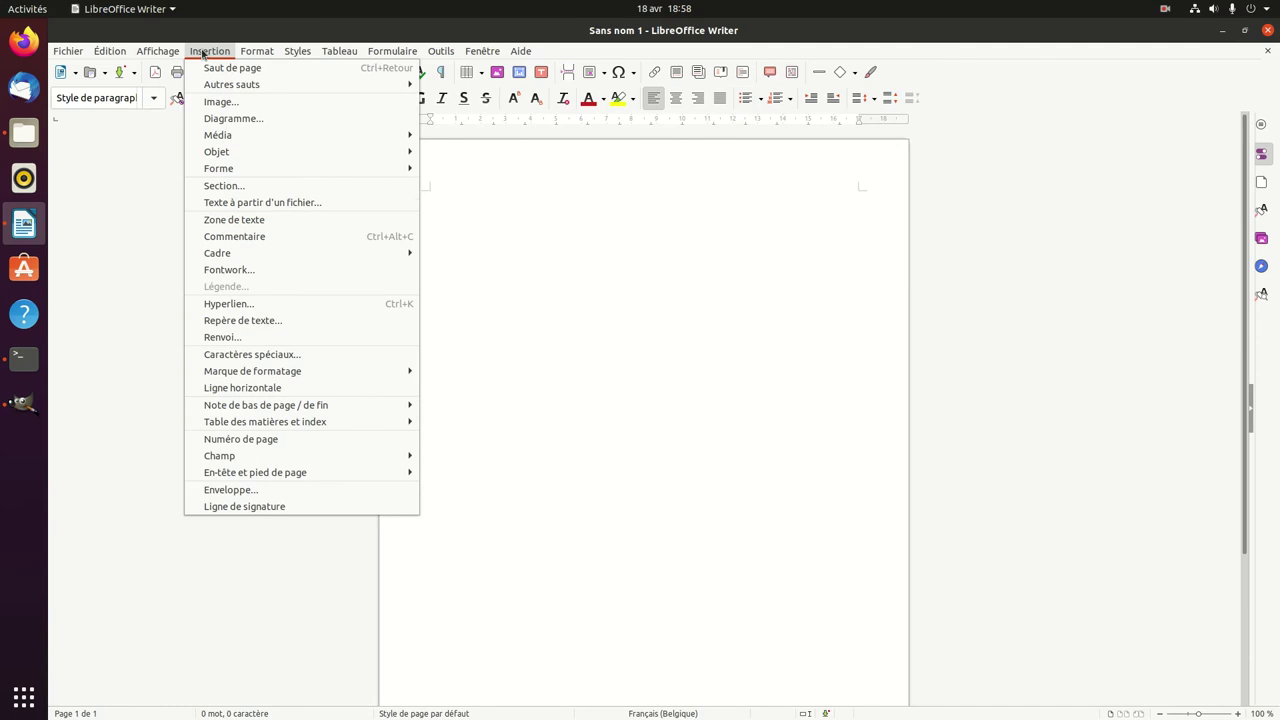
pyautogui.click(229, 101)
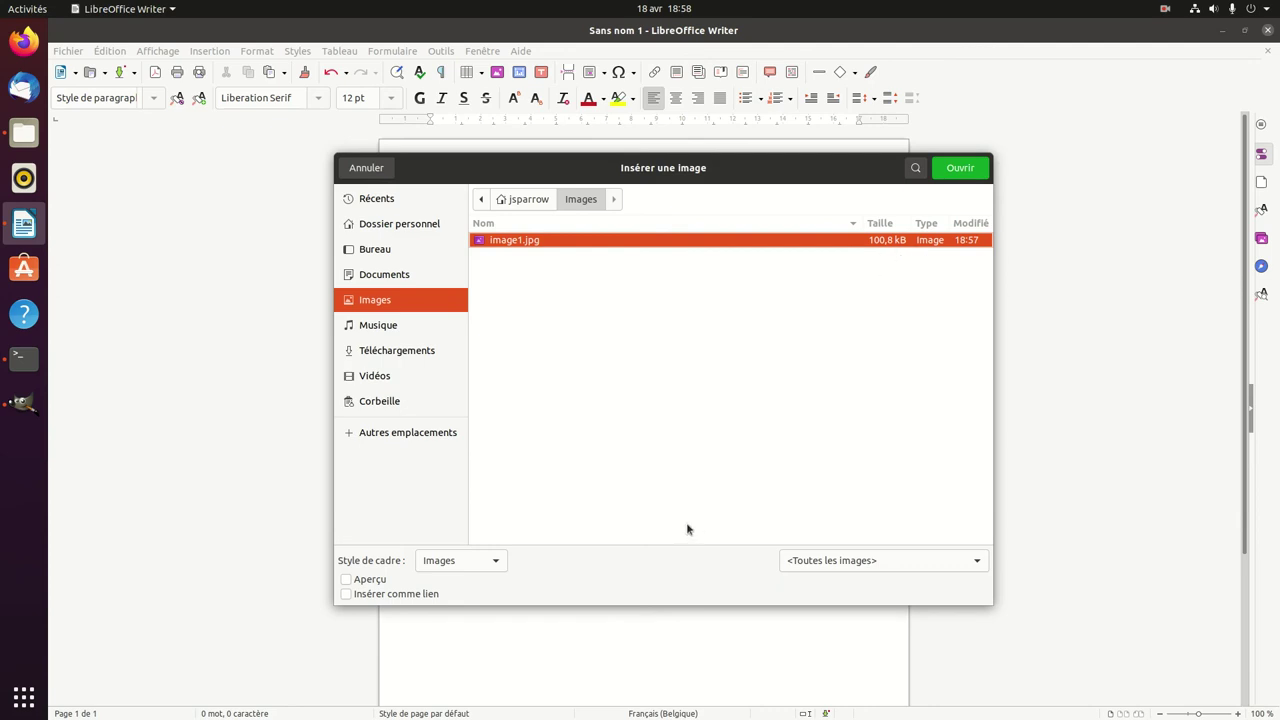
pyautogui.click(969, 170)
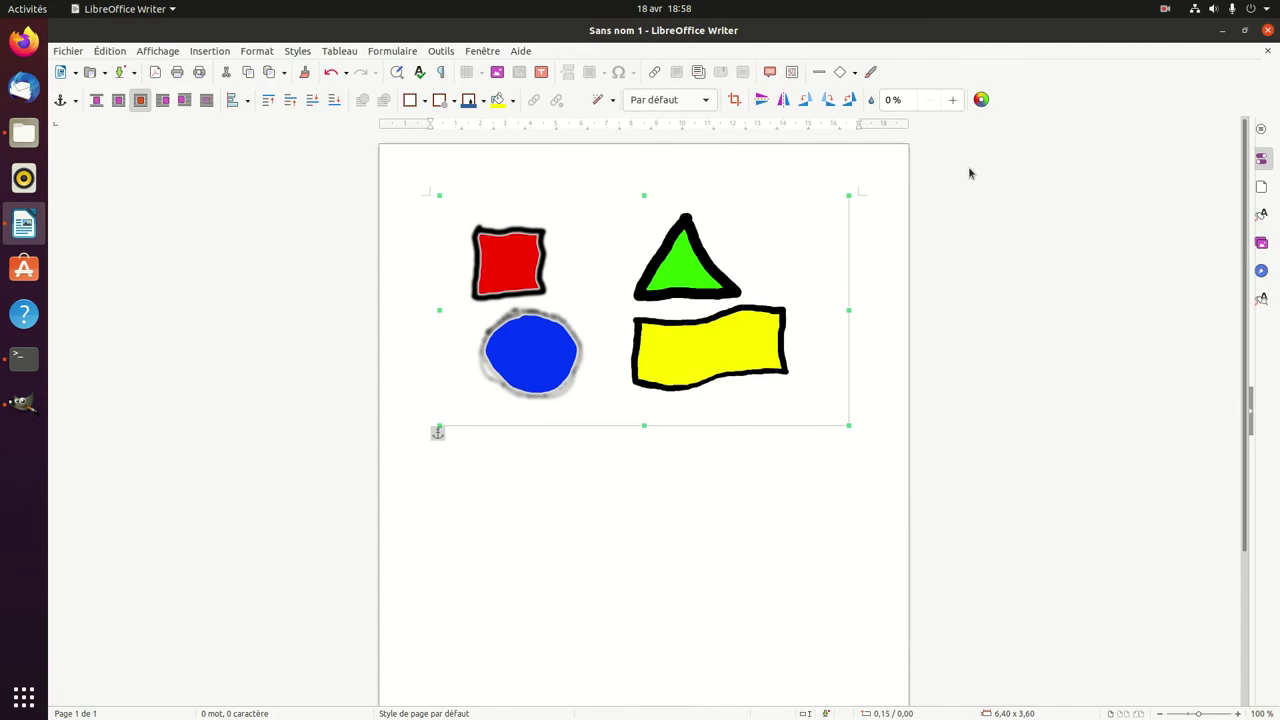
pyautogui.click(895, 348)
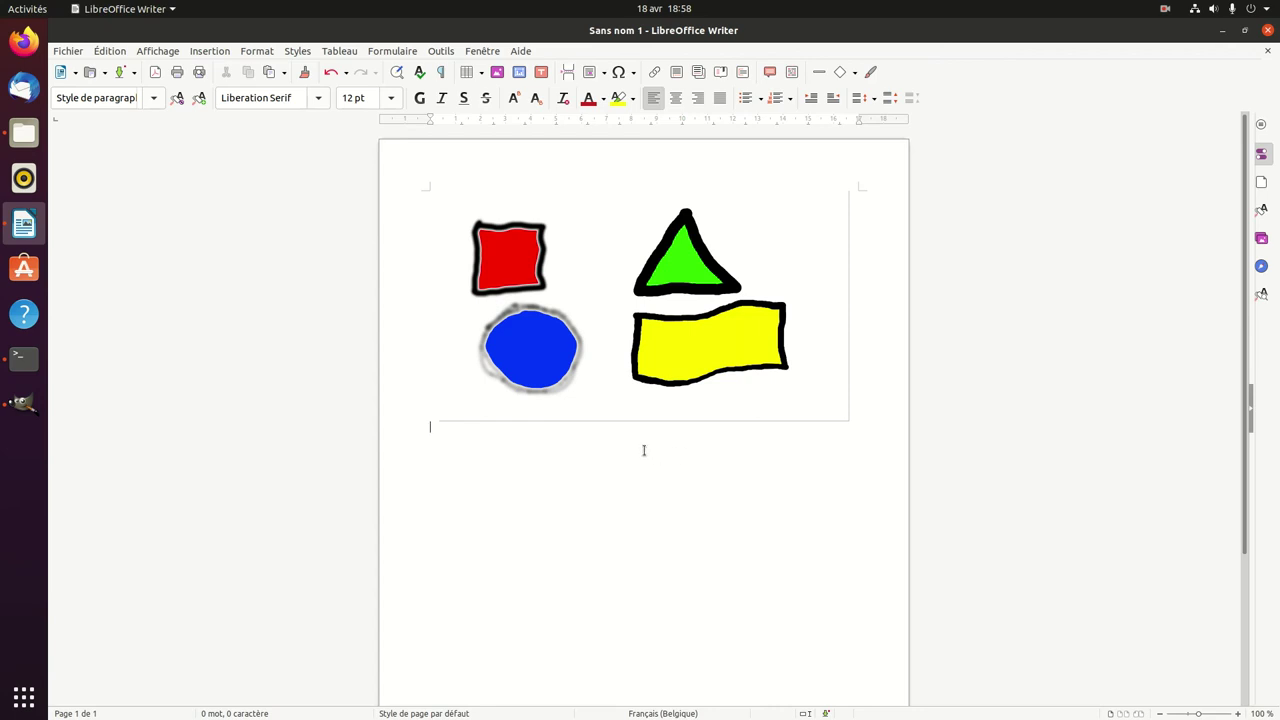
# Step: Back in GIMP, re-export the drawing as image1.png with compression level 9
pyautogui.click(16, 408)
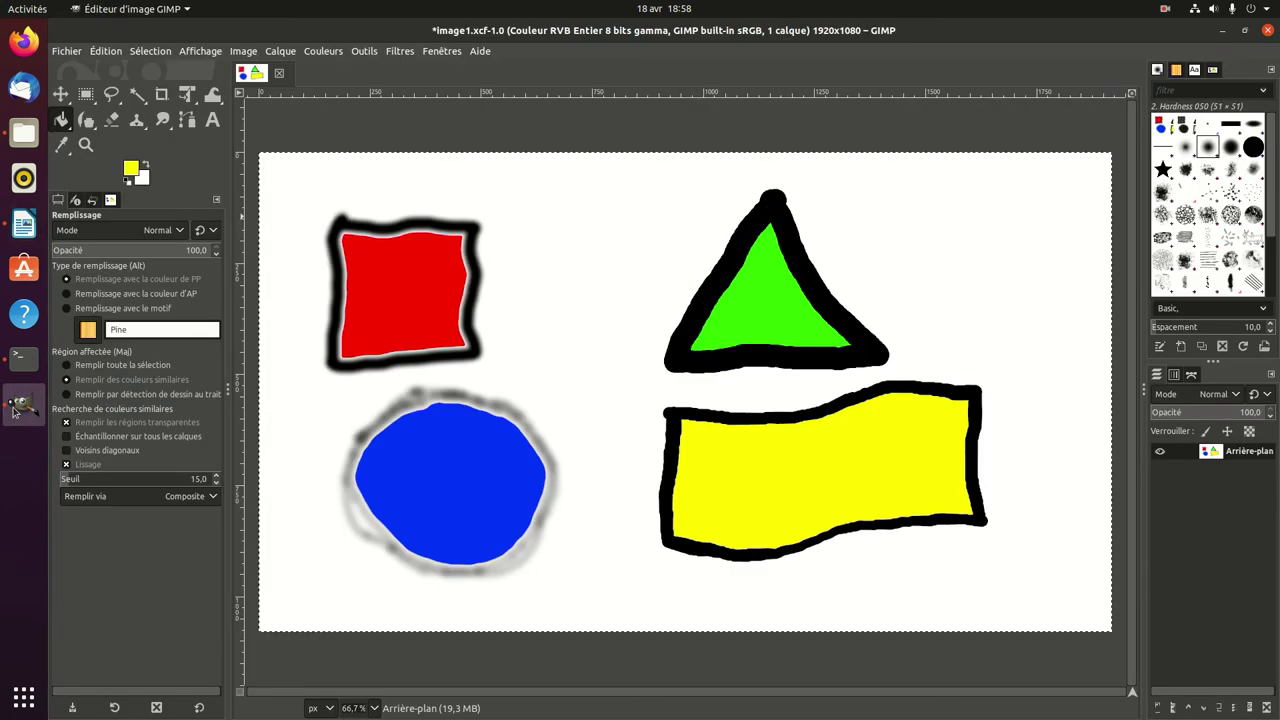
pyautogui.click(67, 51)
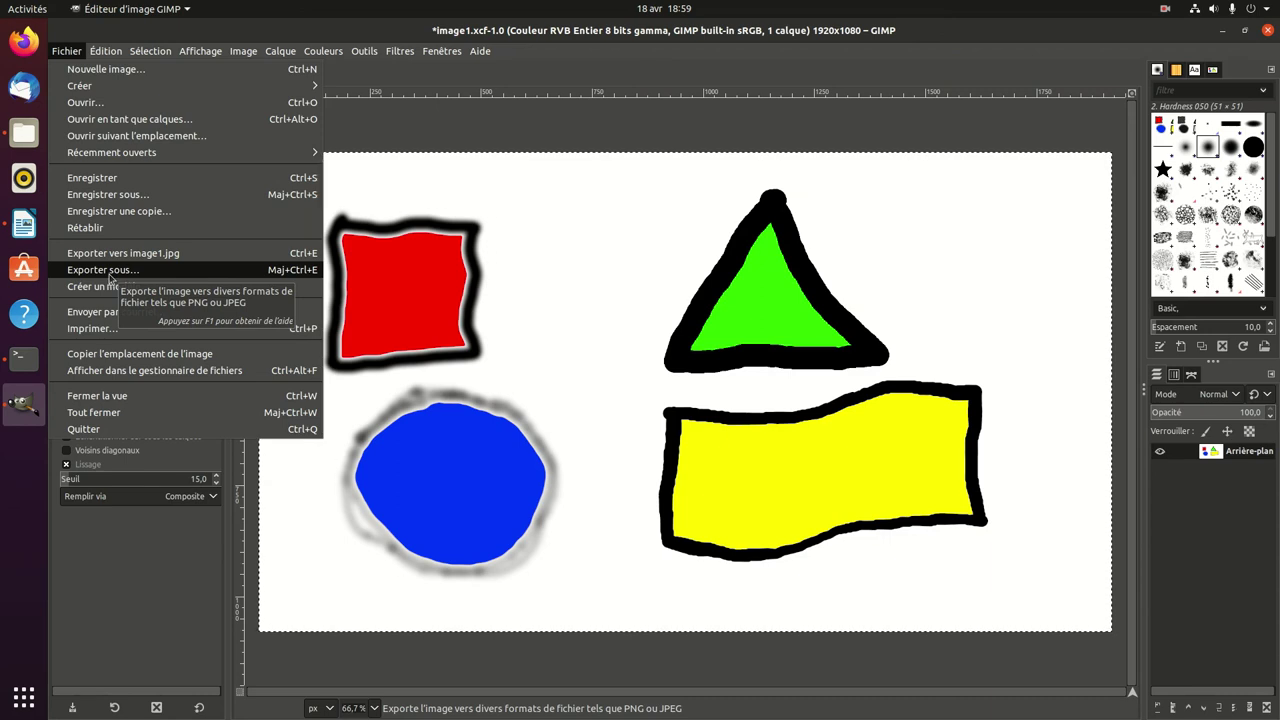
pyautogui.click(110, 276)
pyautogui.click(259, 60)
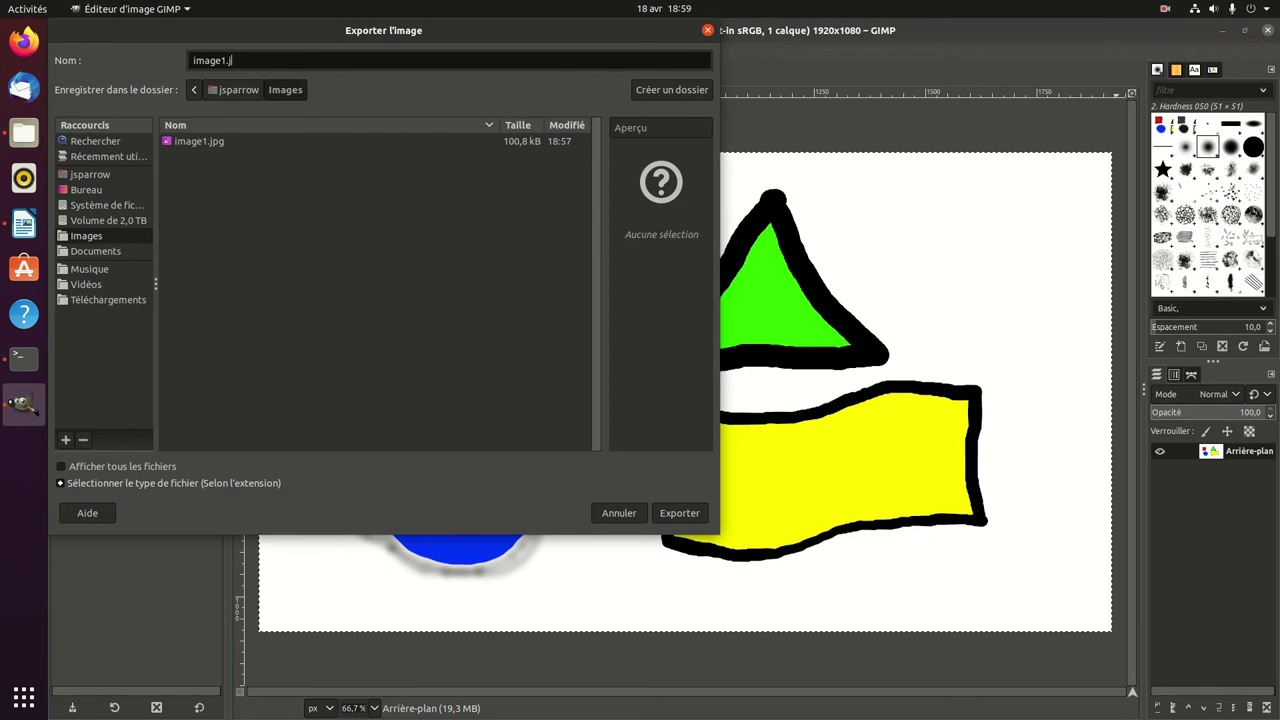
pyautogui.press('BackSpace')
pyautogui.press('BackSpace')
pyautogui.write('png')
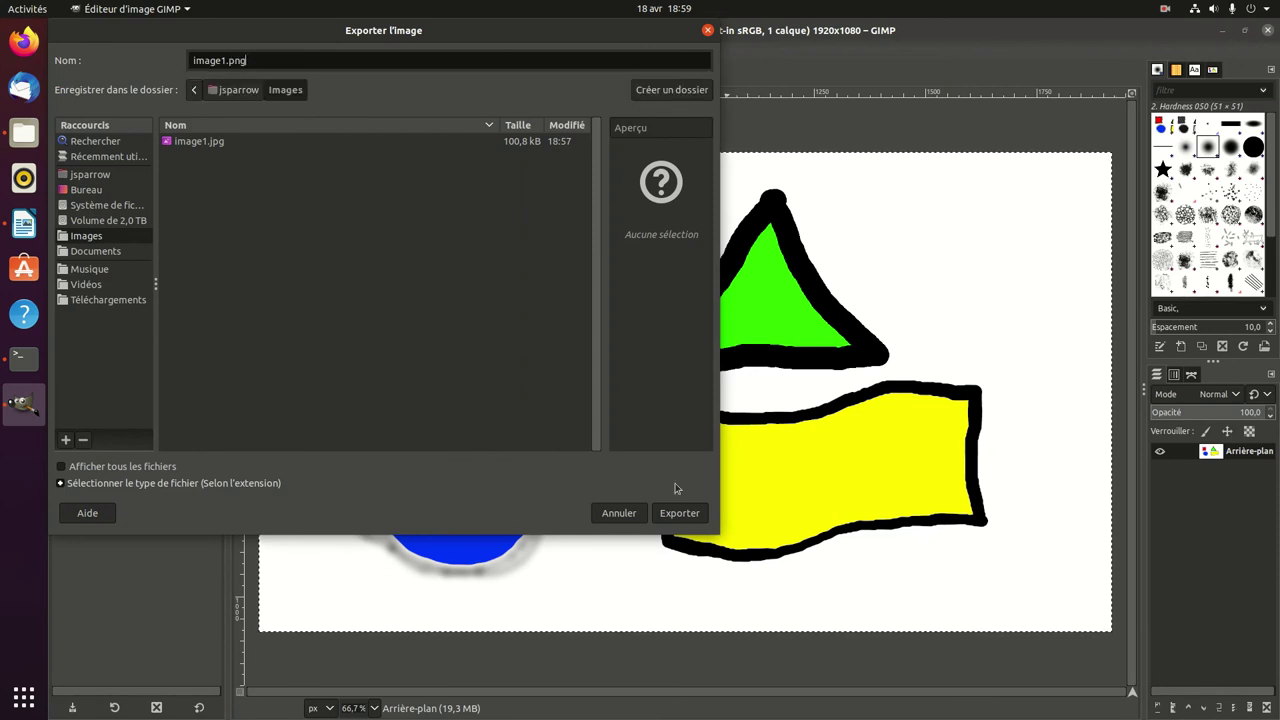
pyautogui.click(685, 515)
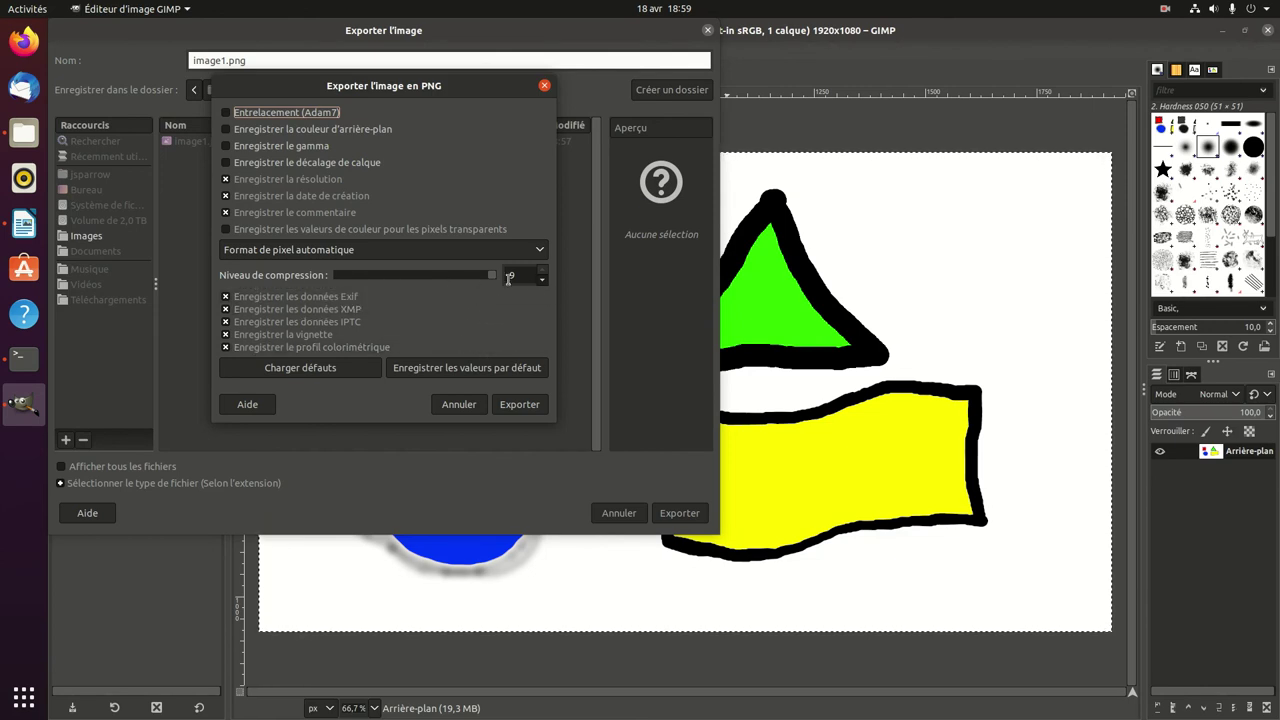
pyautogui.click(529, 410)
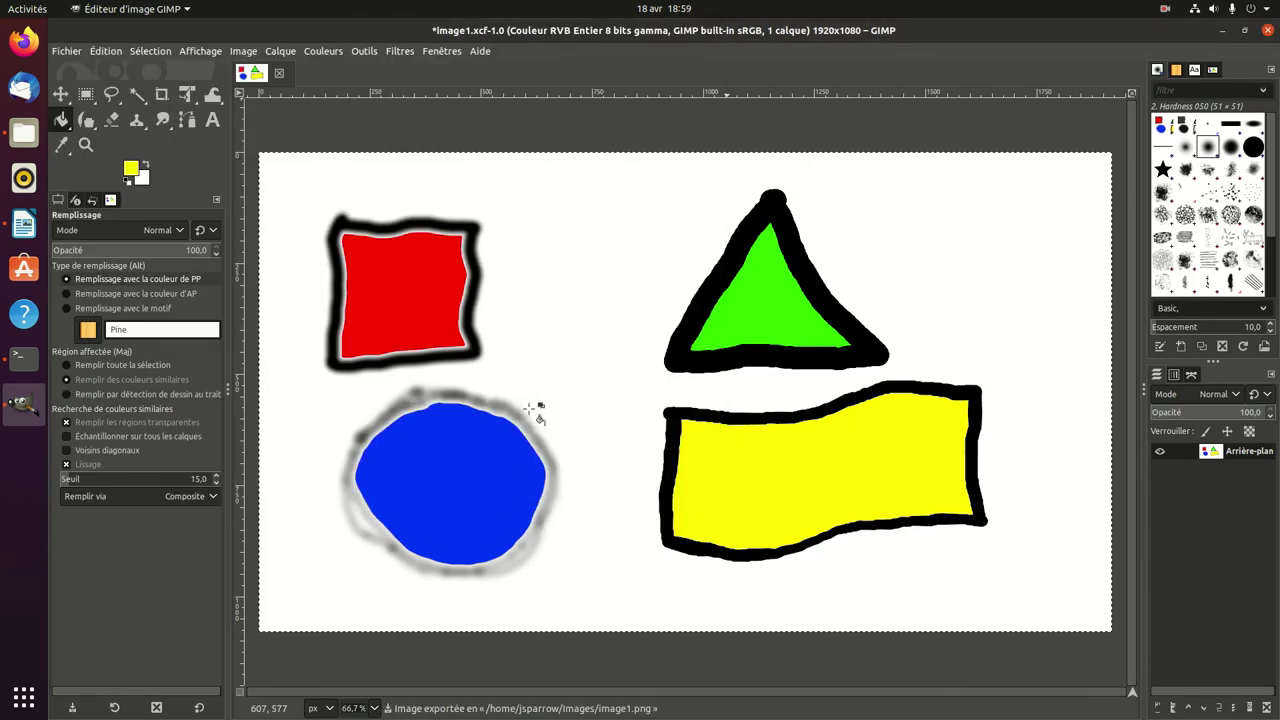
# Step: Insert image1.png into the Writer document and paste it below the JPEG picture
pyautogui.click(24, 226)
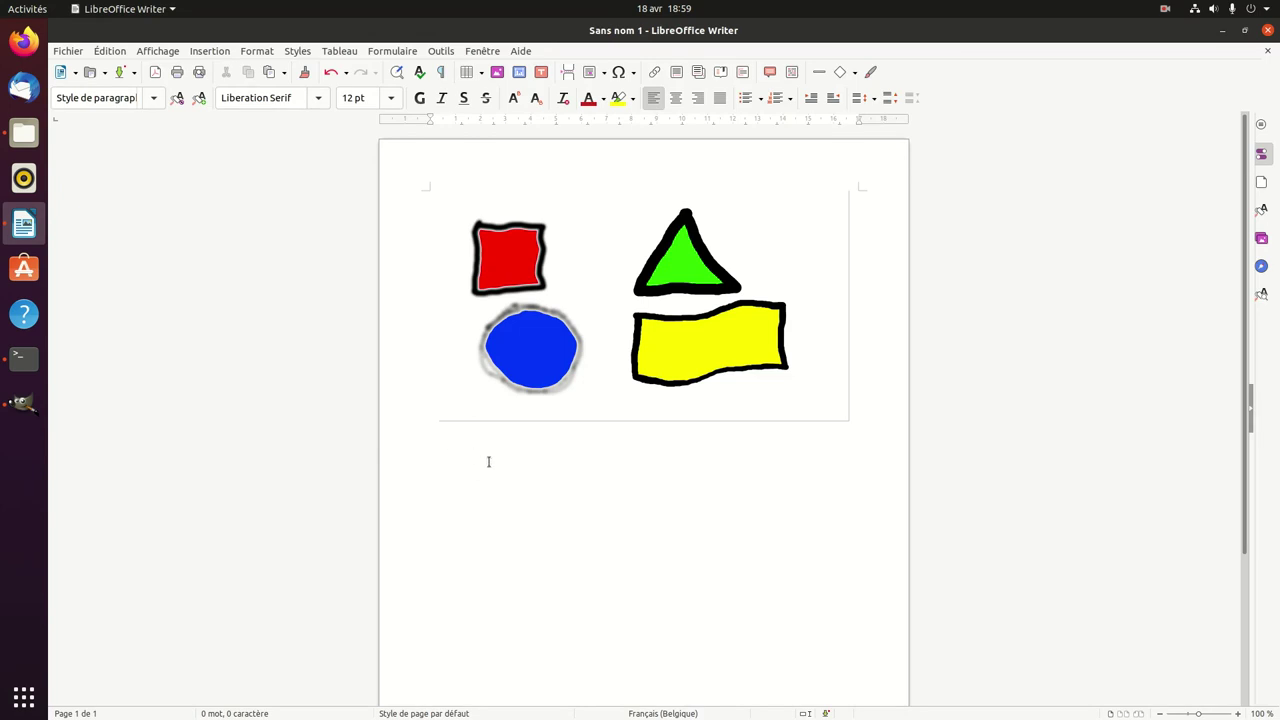
pyautogui.click(210, 51)
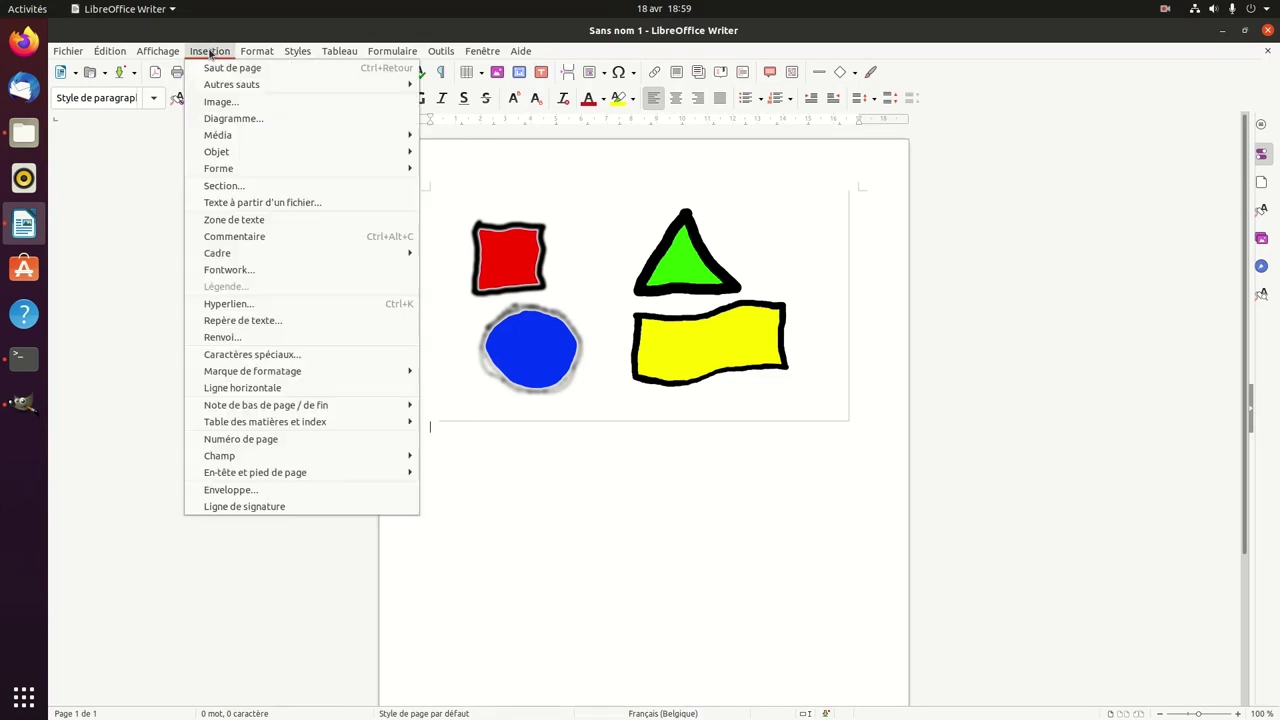
pyautogui.click(222, 102)
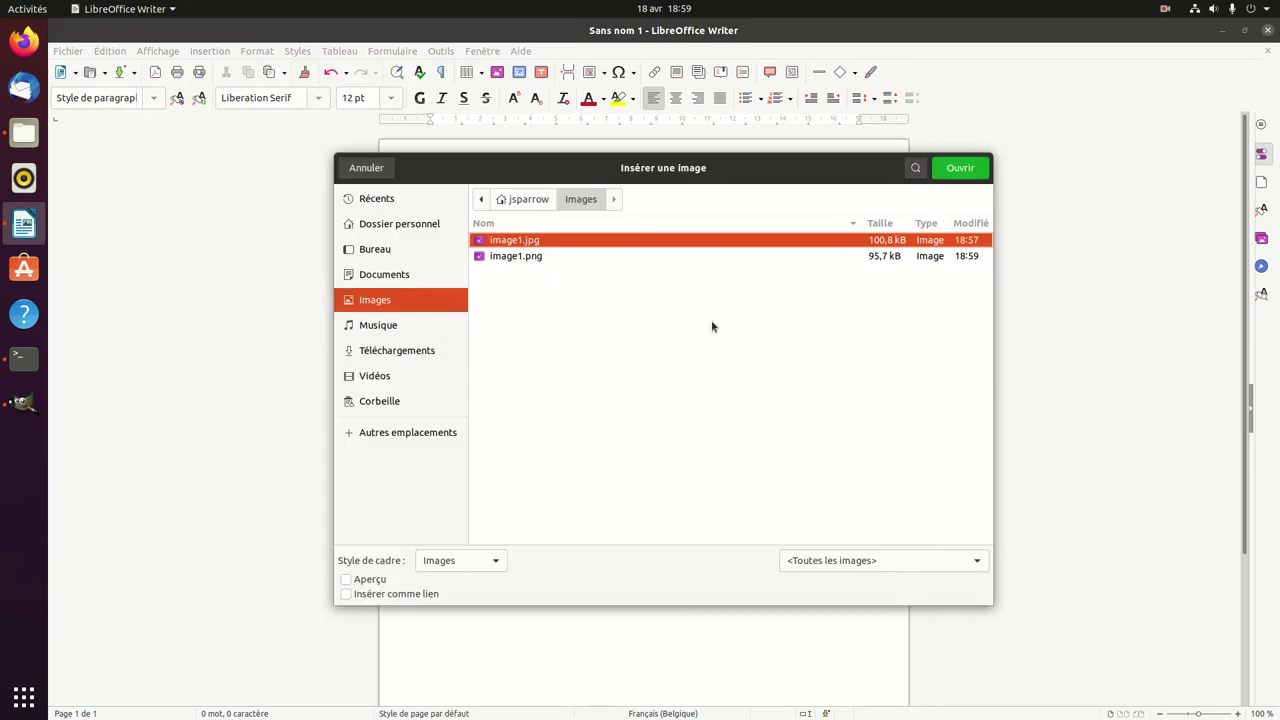
pyautogui.click(503, 258)
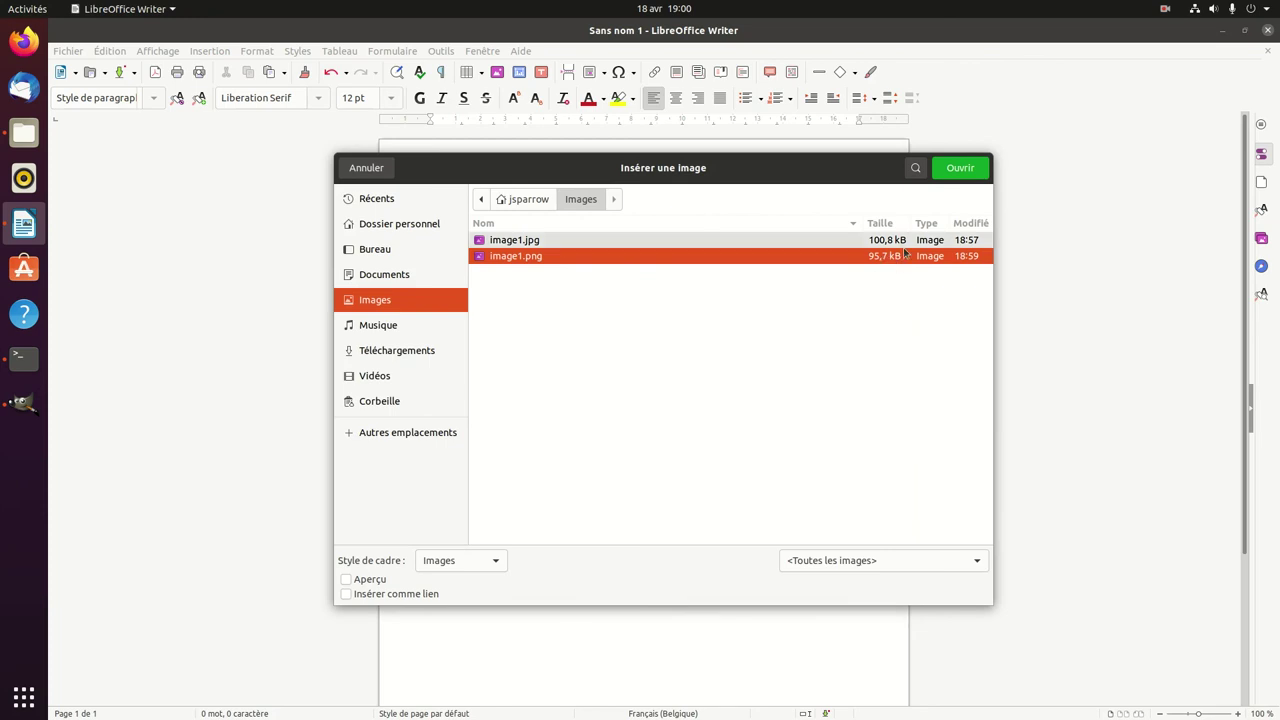
pyautogui.click(960, 168)
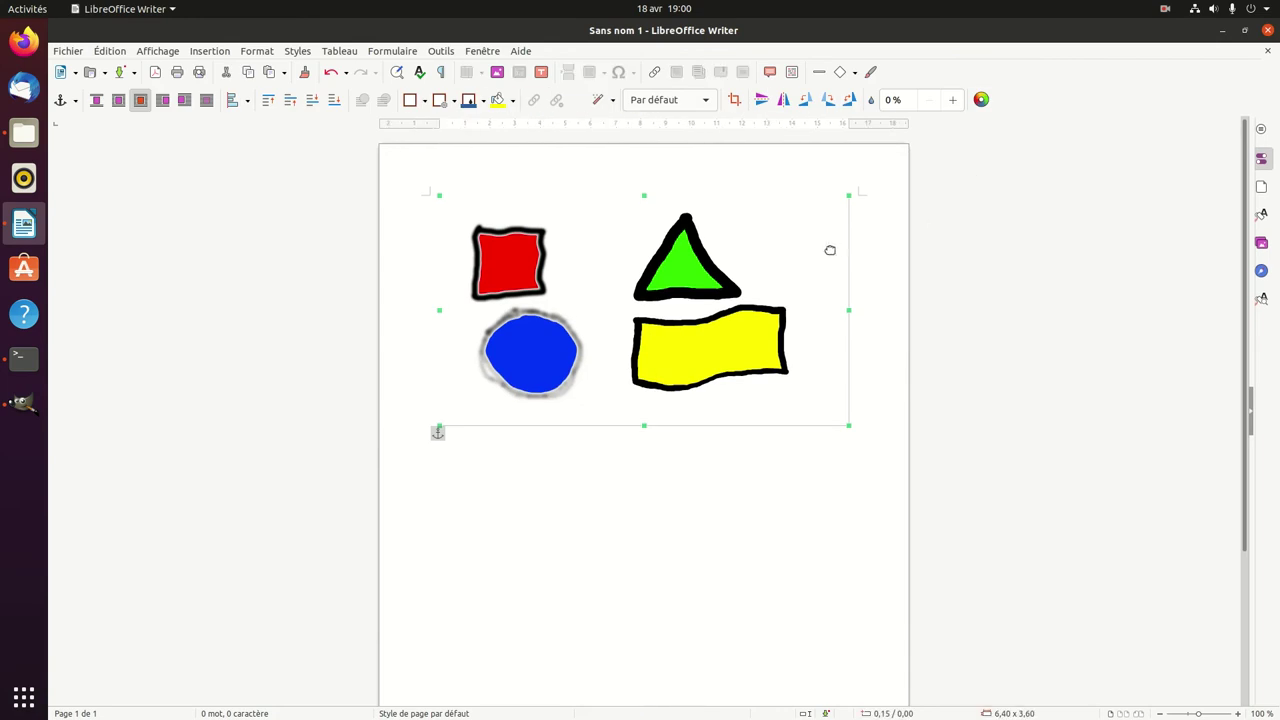
pyautogui.hotkey('ctrl', 'c')
pyautogui.hotkey('ctrl', 'v')
# Step: Drag the PNG picture down so it sits directly below the JPEG picture
pyautogui.moveTo(668, 232)
pyautogui.mouseDown()
pyautogui.moveTo(686, 415)
pyautogui.moveTo(675, 496)
pyautogui.mouseUp()
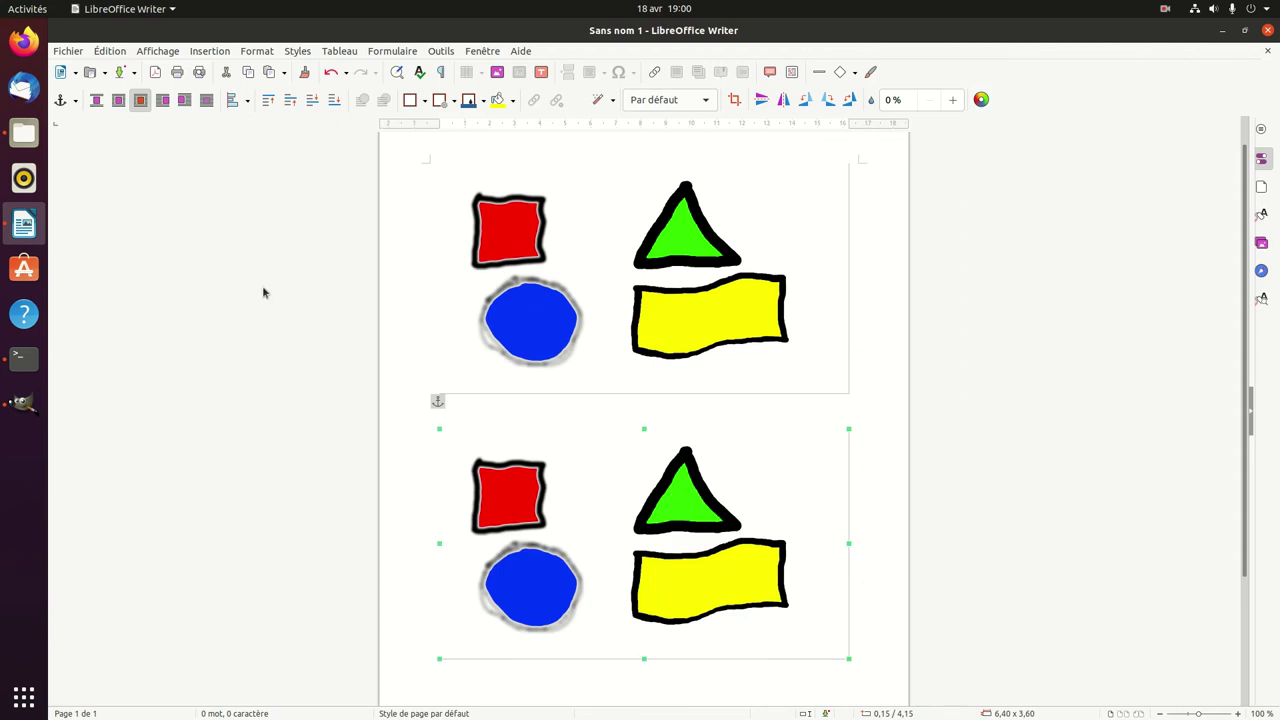
pyautogui.scroll(-1, 390, 300)
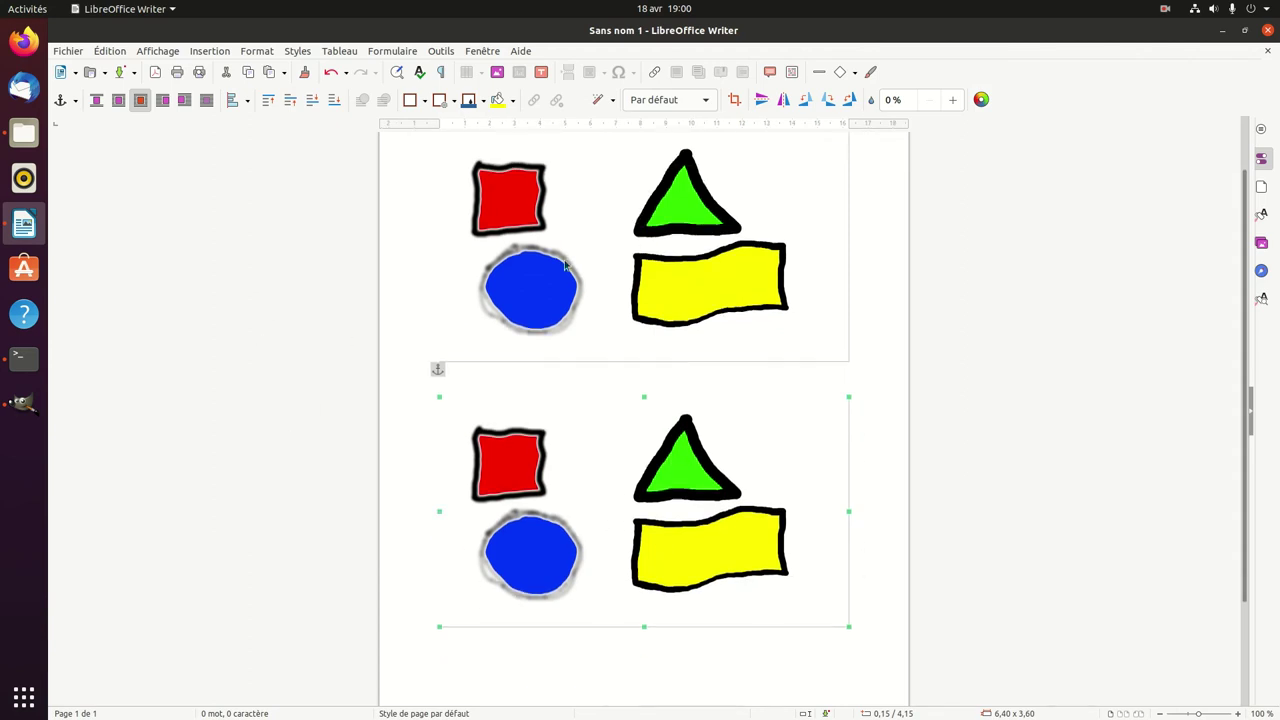
pyautogui.scroll(2, 609, 230)
# Step: Select the top JPEG picture, zoom the page to 120%, and scroll between both images to compare
pyautogui.click(609, 230)
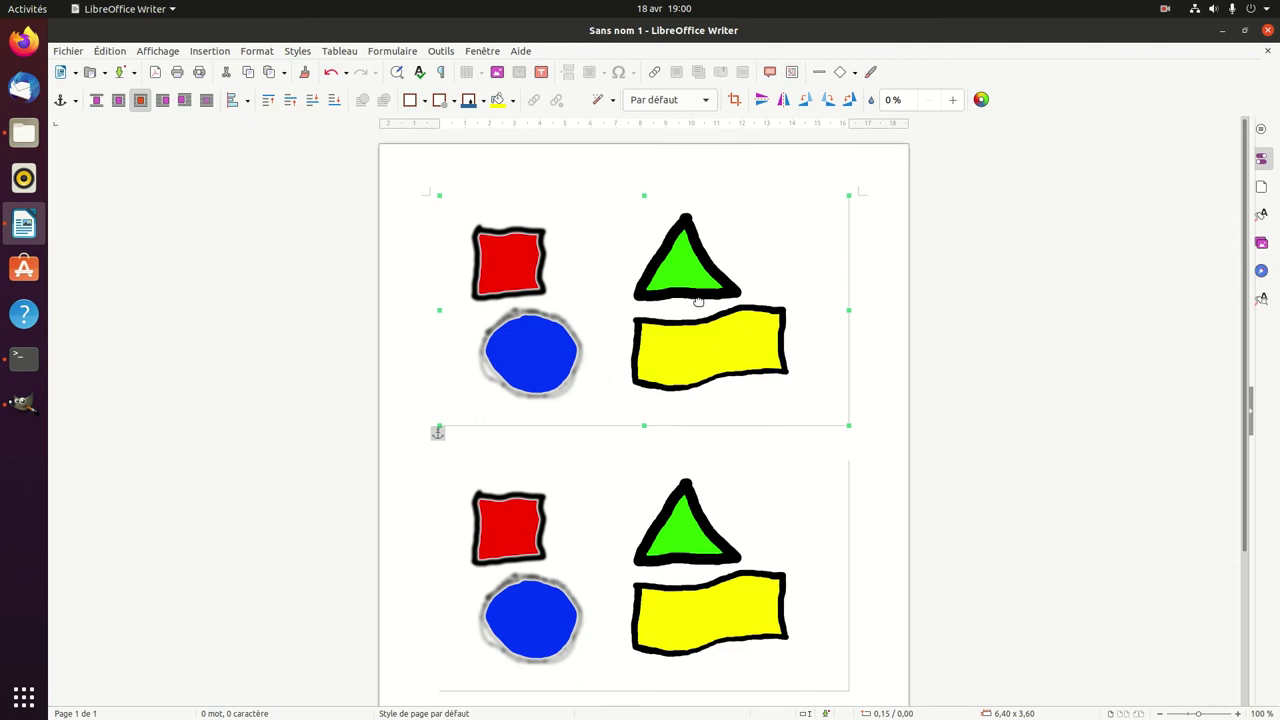
pyautogui.scroll(-1, 744, 509)
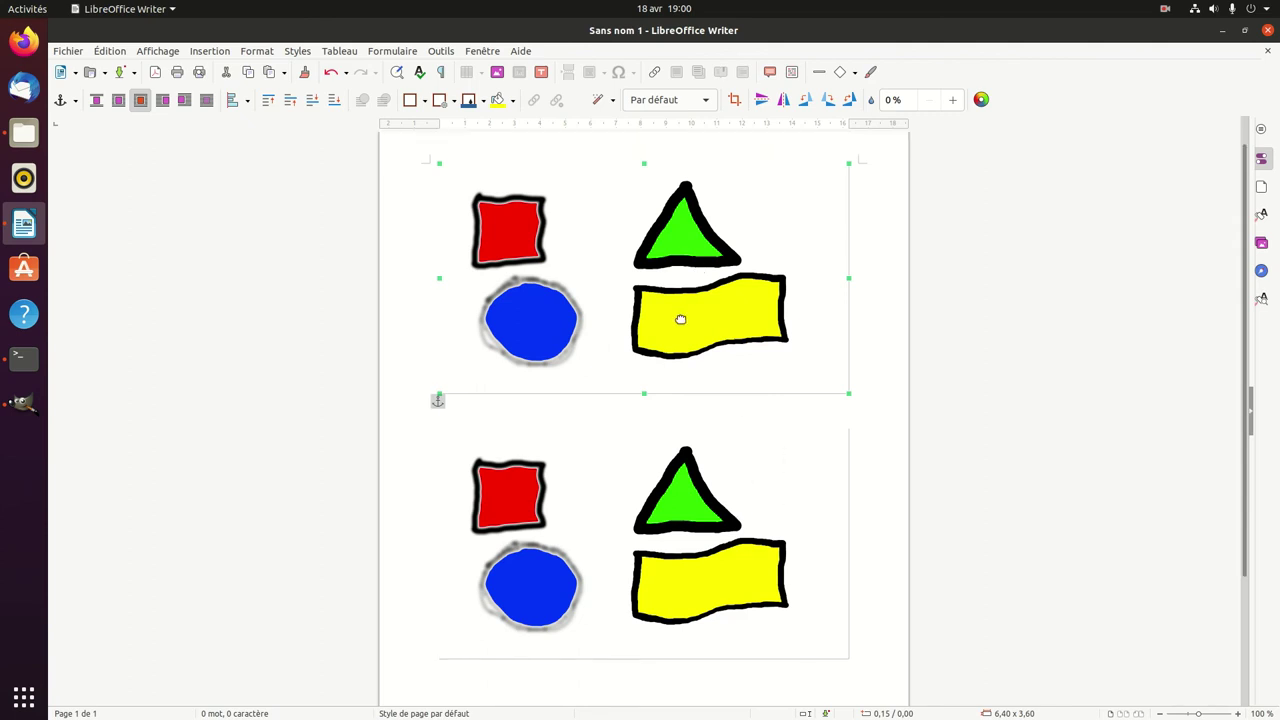
pyautogui.keyDown('ctrl'); pyautogui.scroll(1, 675, 300); pyautogui.keyUp('ctrl')
pyautogui.keyDown('ctrl'); pyautogui.scroll(1, 676, 305); pyautogui.keyUp('ctrl')
pyautogui.scroll(-2, 680, 320)
pyautogui.scroll(-2, 700, 380)
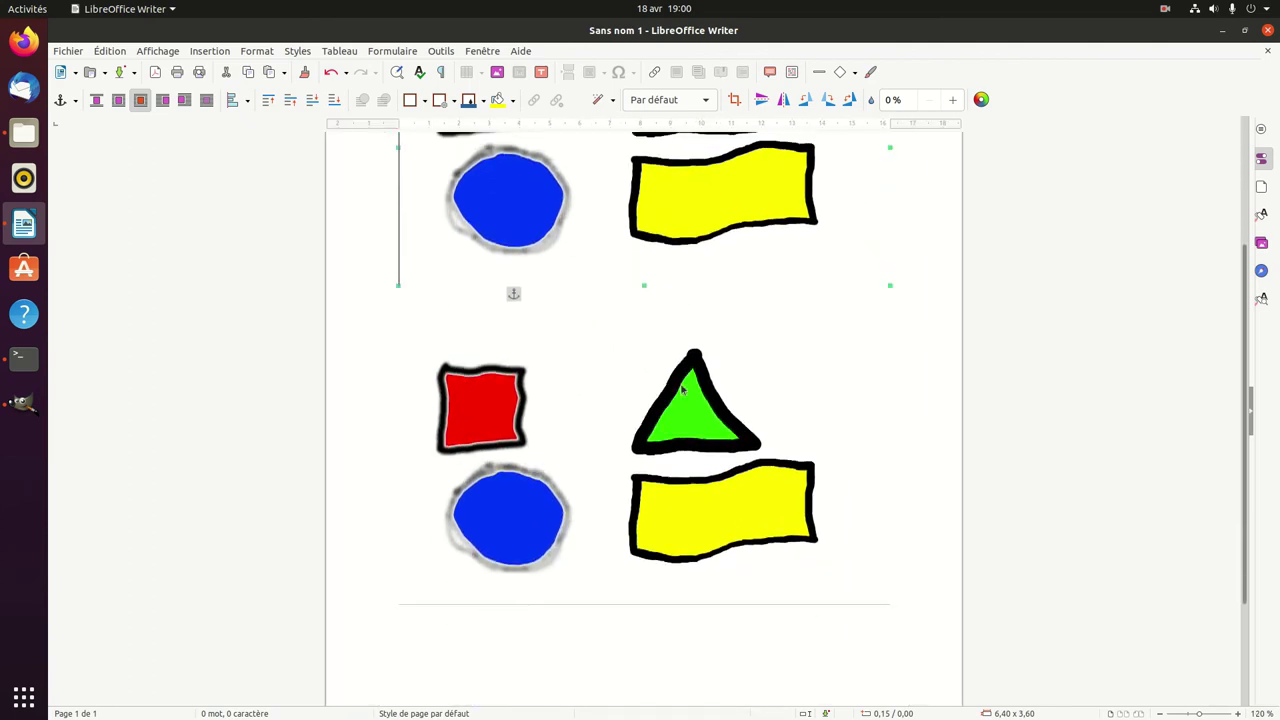
pyautogui.scroll(3, 711, 415)
pyautogui.scroll(1, 720, 345)
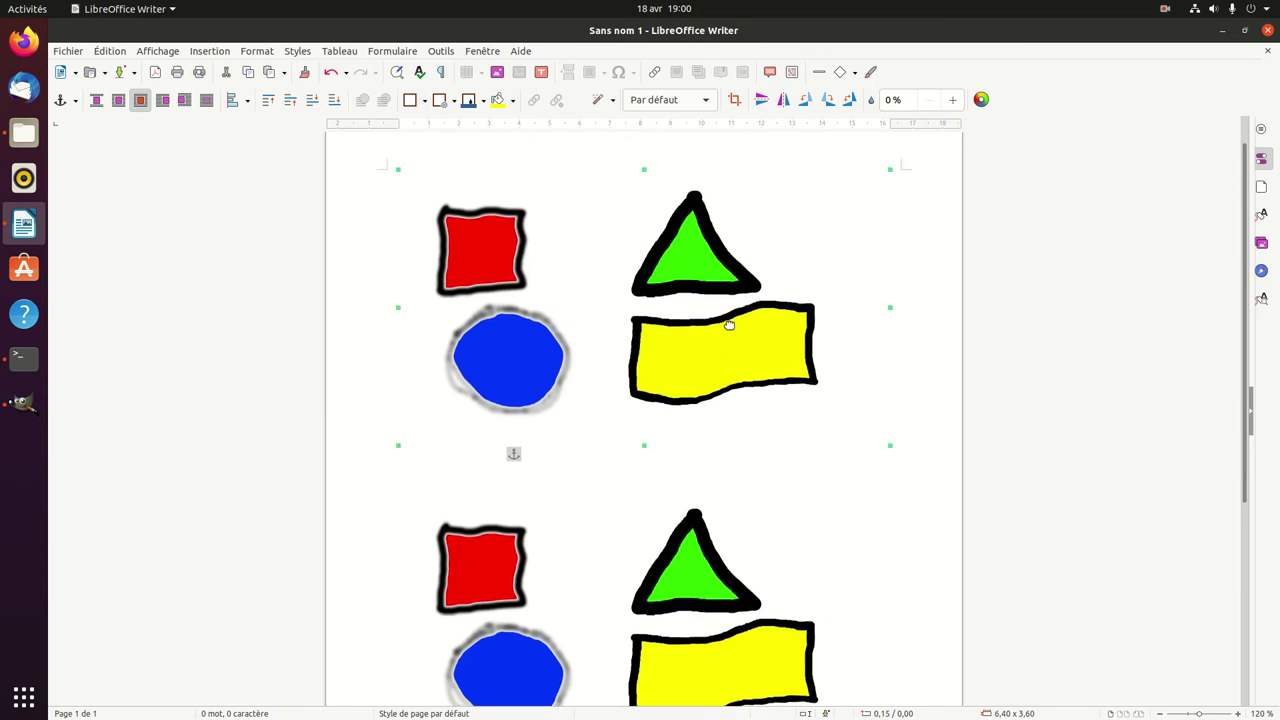
pyautogui.scroll(-1, 726, 338)
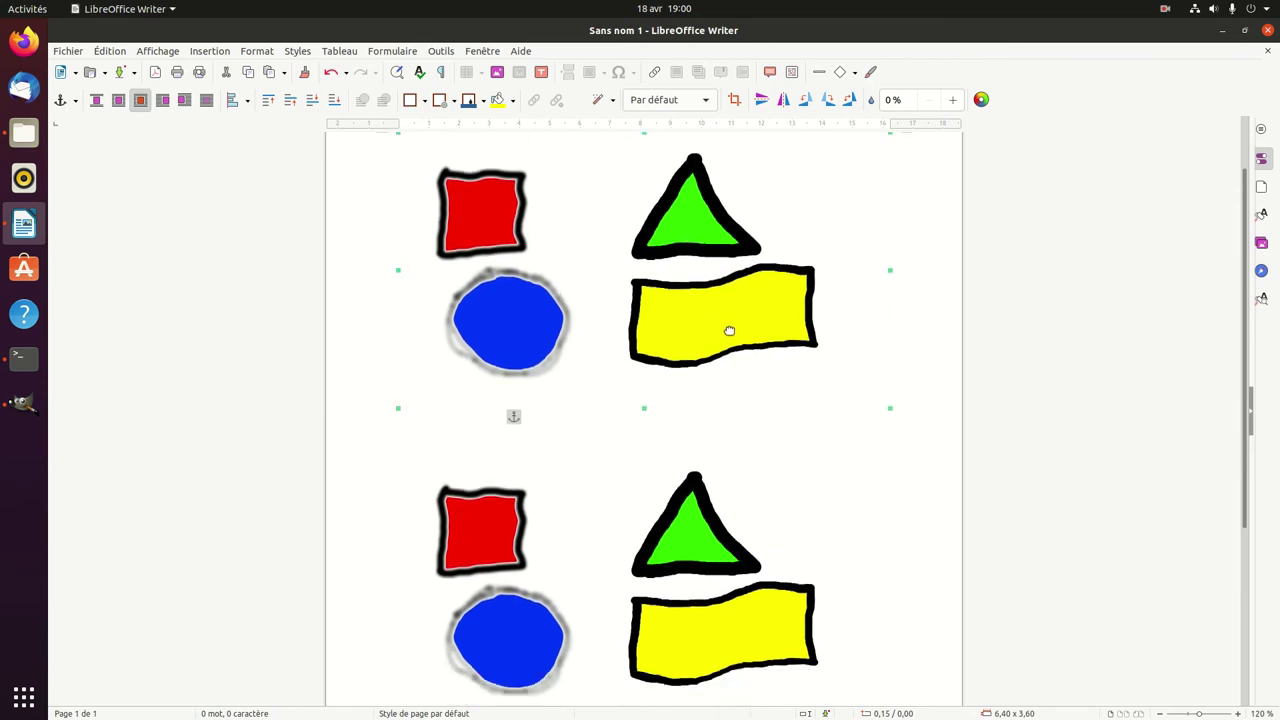
# Step: Switch back to the GIMP window showing image1.xcf with its four shapes
pyautogui.click(20, 403)
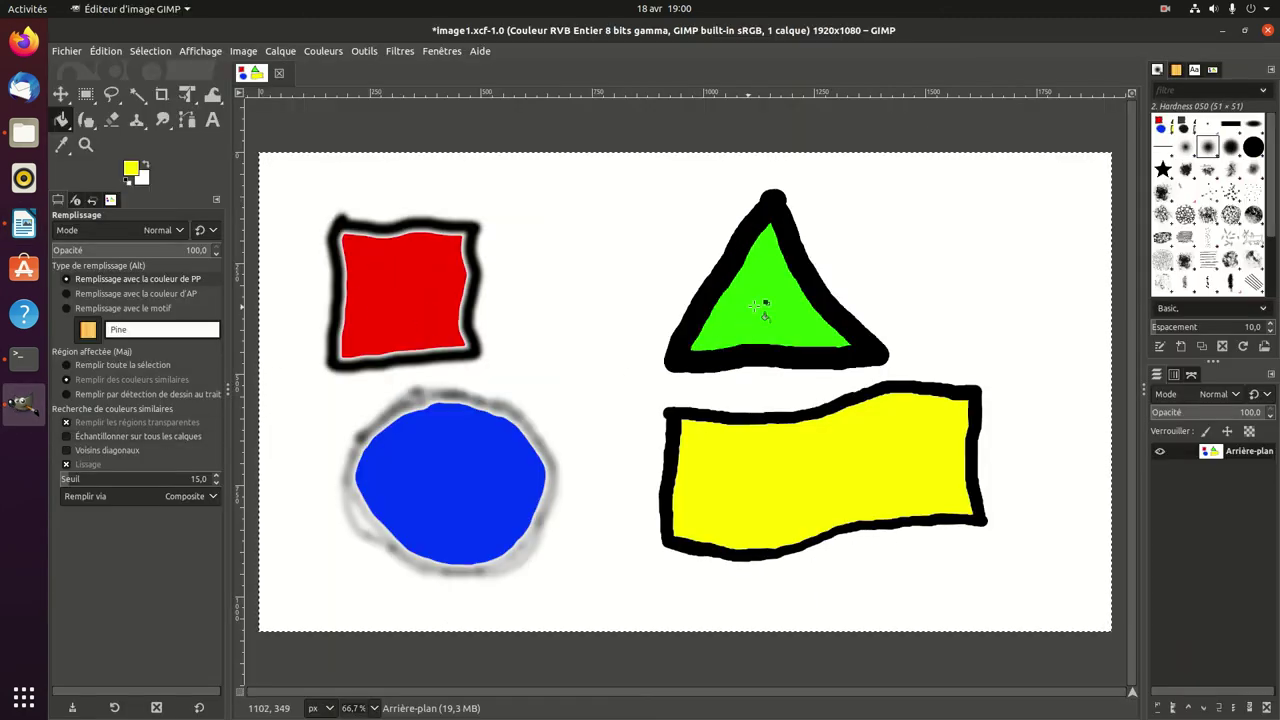